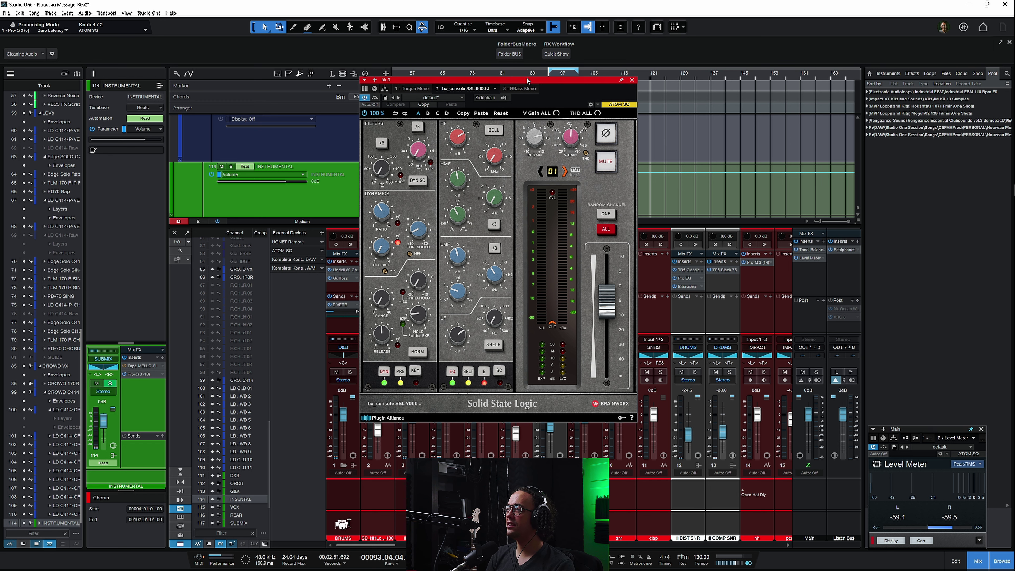
Solo the kk 3 kick and loop the chorus, comparing its bx_console SSL 9000 J bypassed and active
{"action": "left_click_drag", "start_coordinate": [527, 80], "coordinate": [673, 118]}
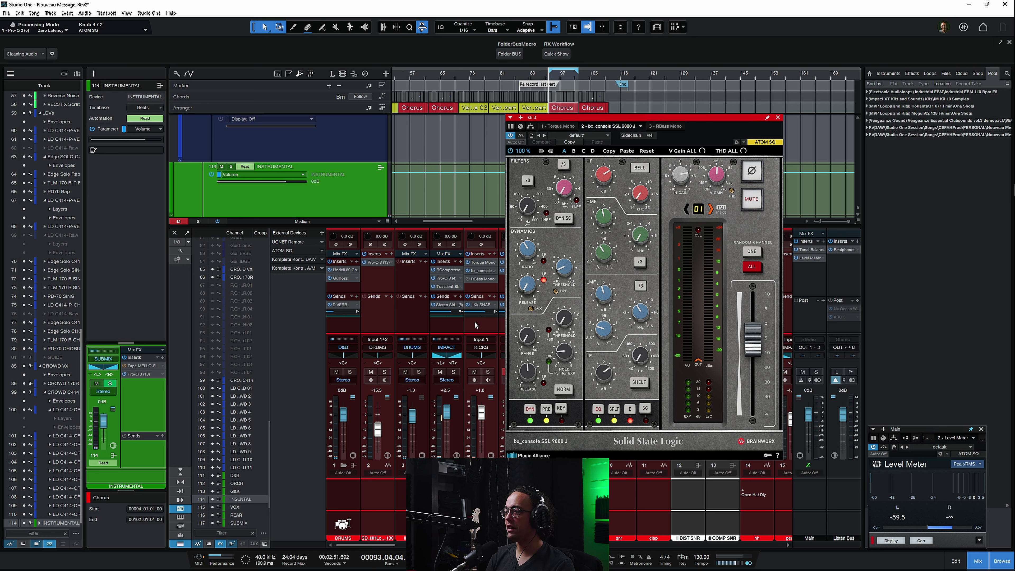
{"action": "left_click", "coordinate": [482, 327]}
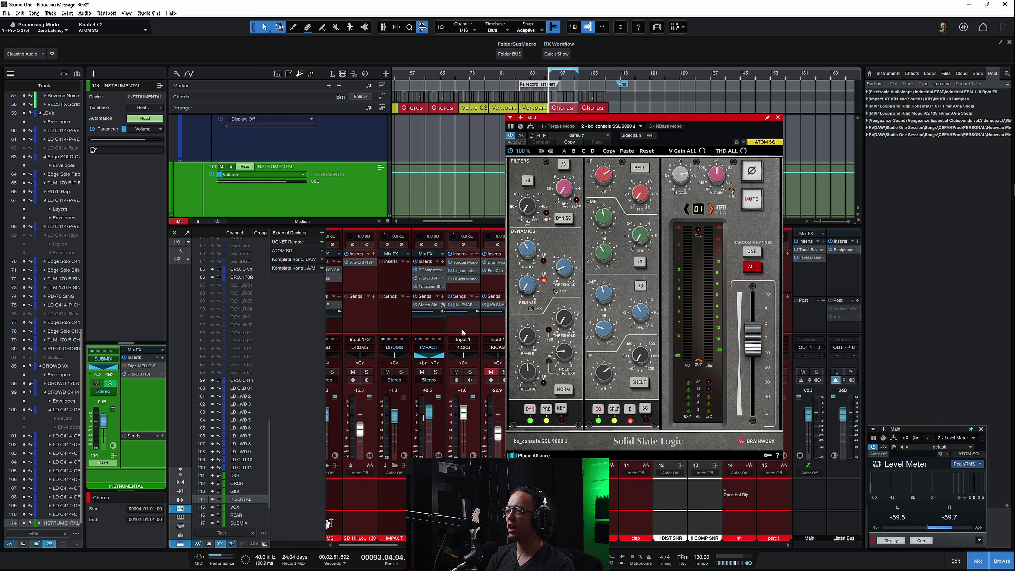
{"action": "key", "text": "s"}
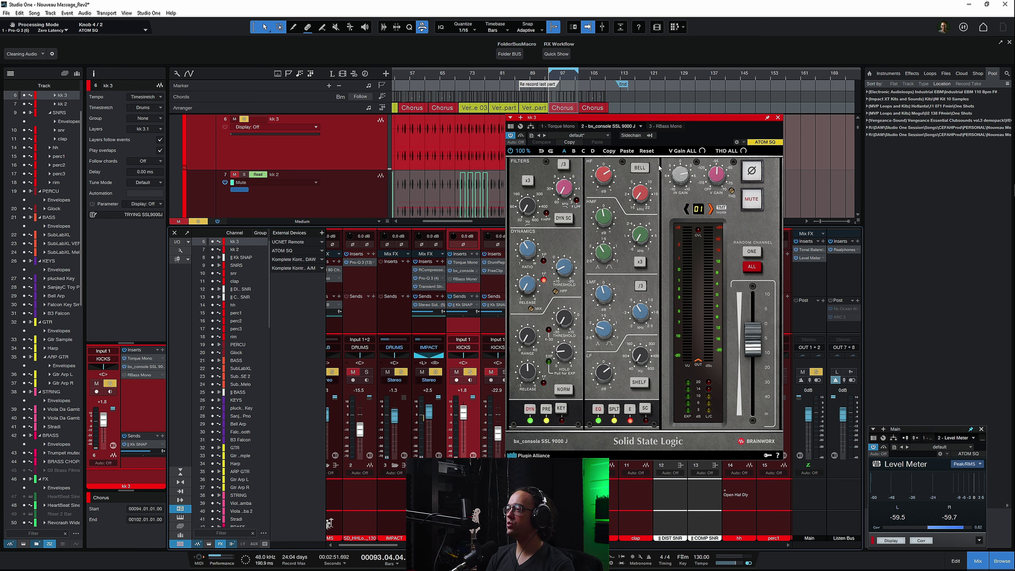
{"action": "key", "text": "space"}
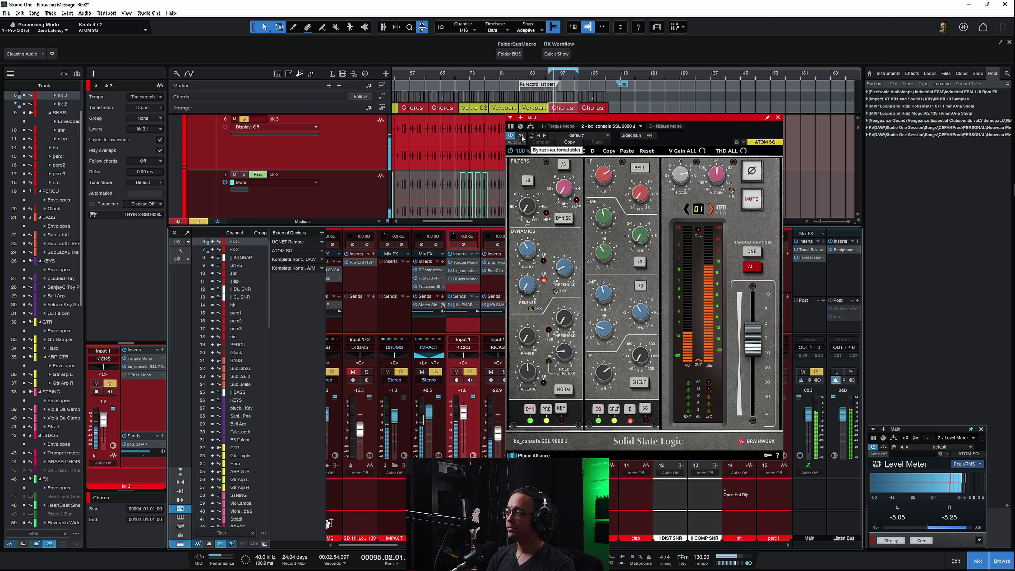
{"action": "left_click", "coordinate": [521, 136]}
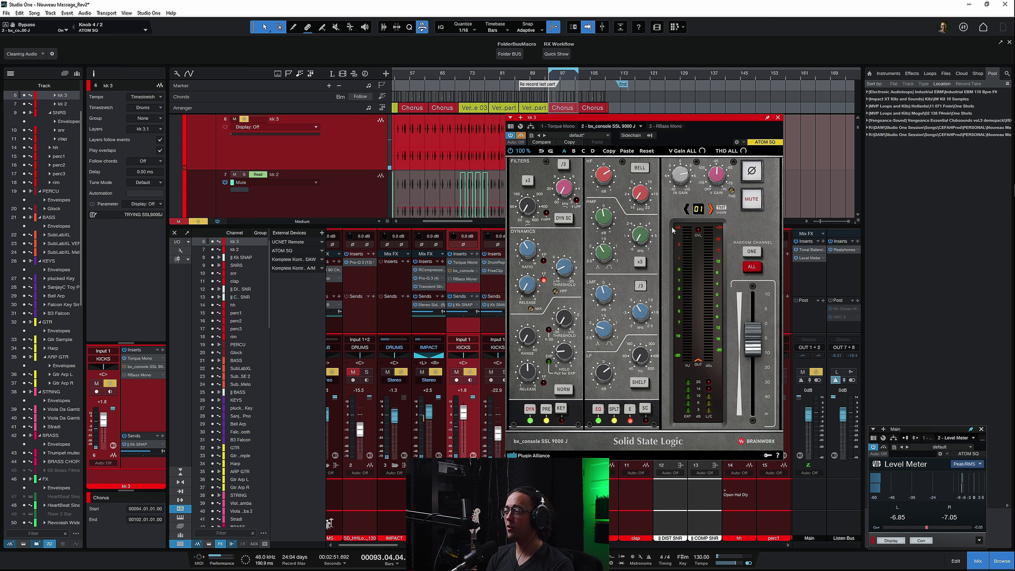
{"action": "left_click", "coordinate": [522, 136]}
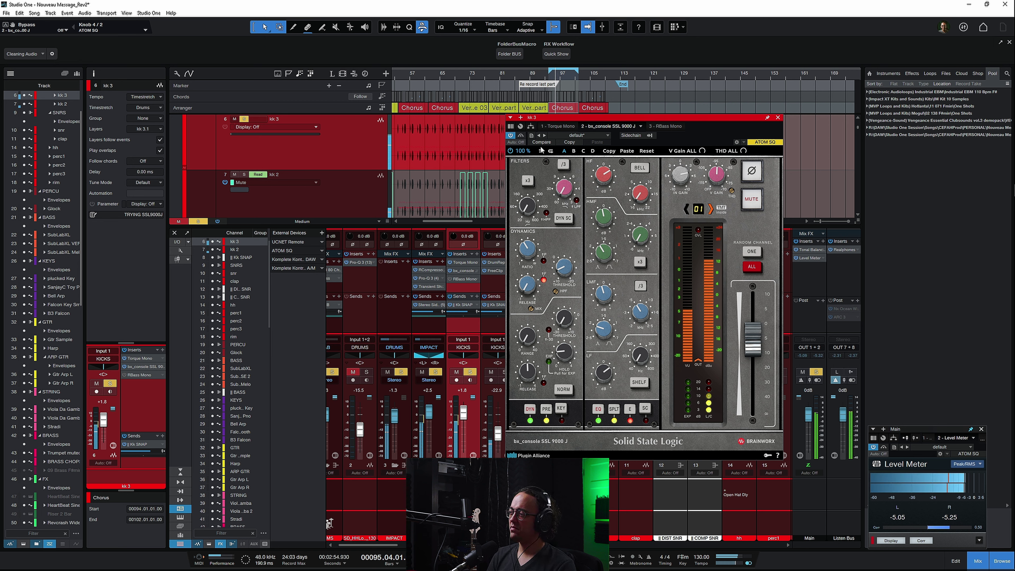
{"action": "key", "text": "space"}
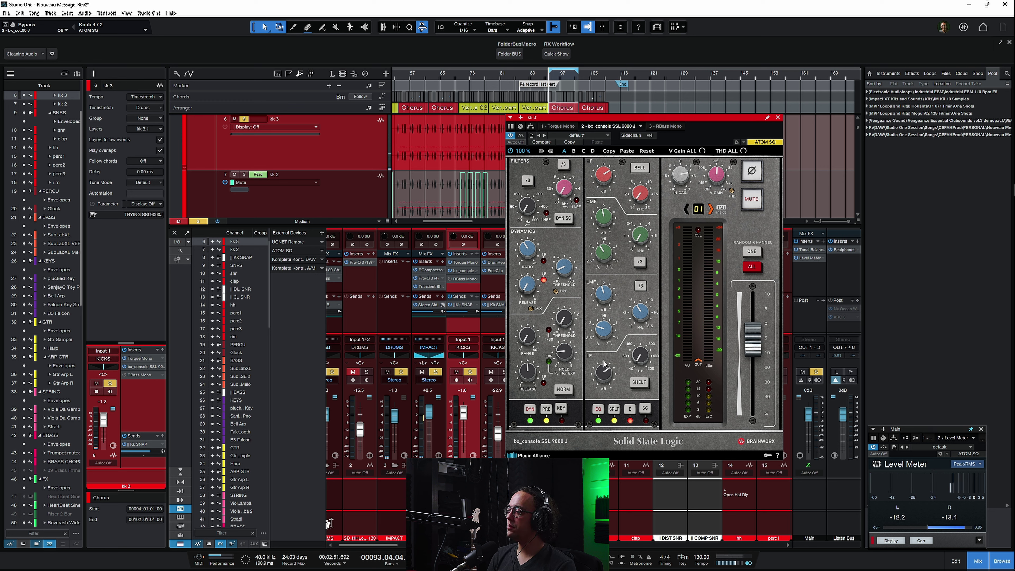
Inspect the kick console's low EQ gain, close it, and briefly view the SSL 9000 J on the SNRS channel
{"action": "left_click", "coordinate": [602, 371]}
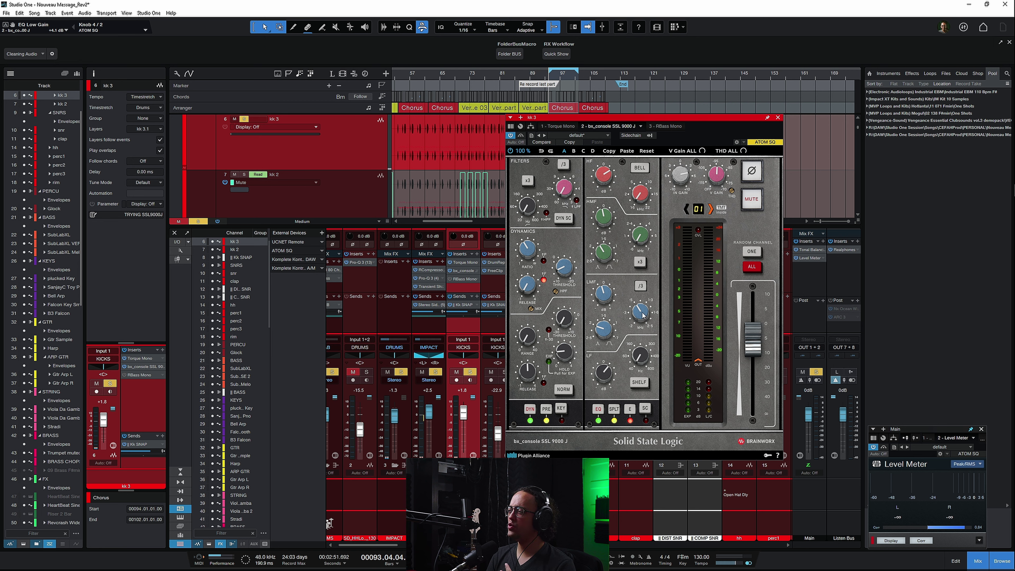
{"action": "left_click", "coordinate": [777, 118]}
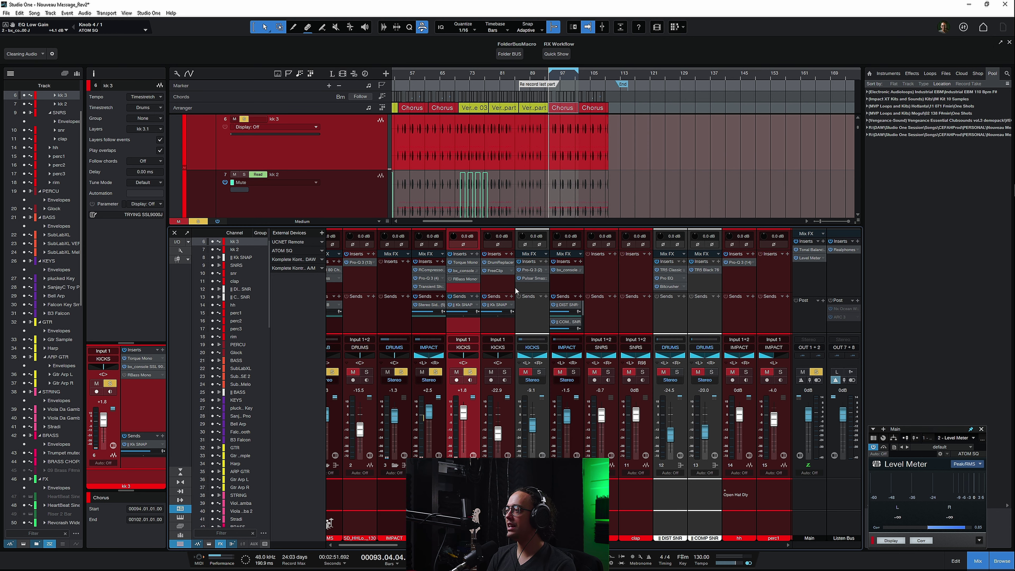
{"action": "left_click", "coordinate": [575, 272]}
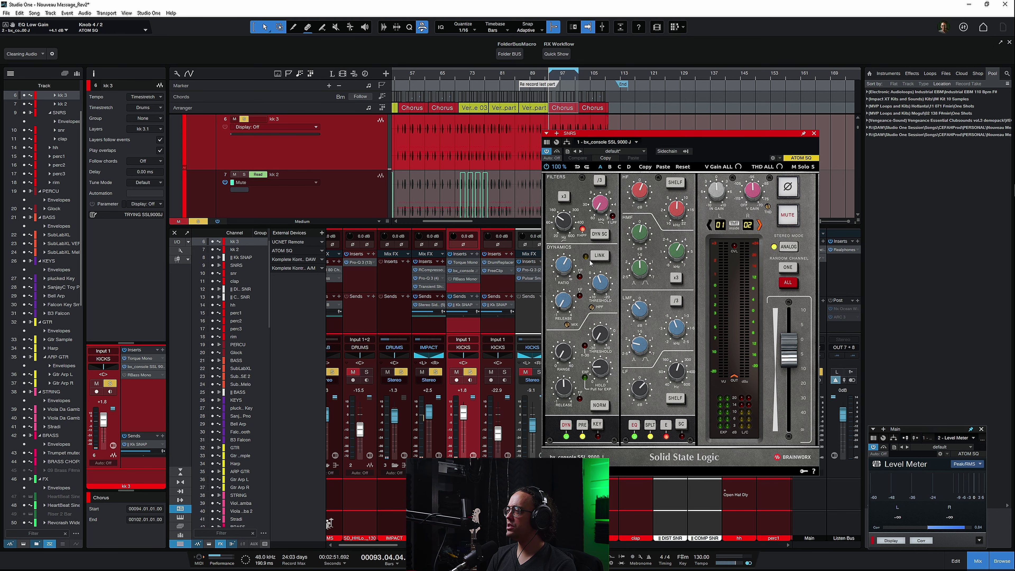
{"action": "left_click", "coordinate": [814, 133]}
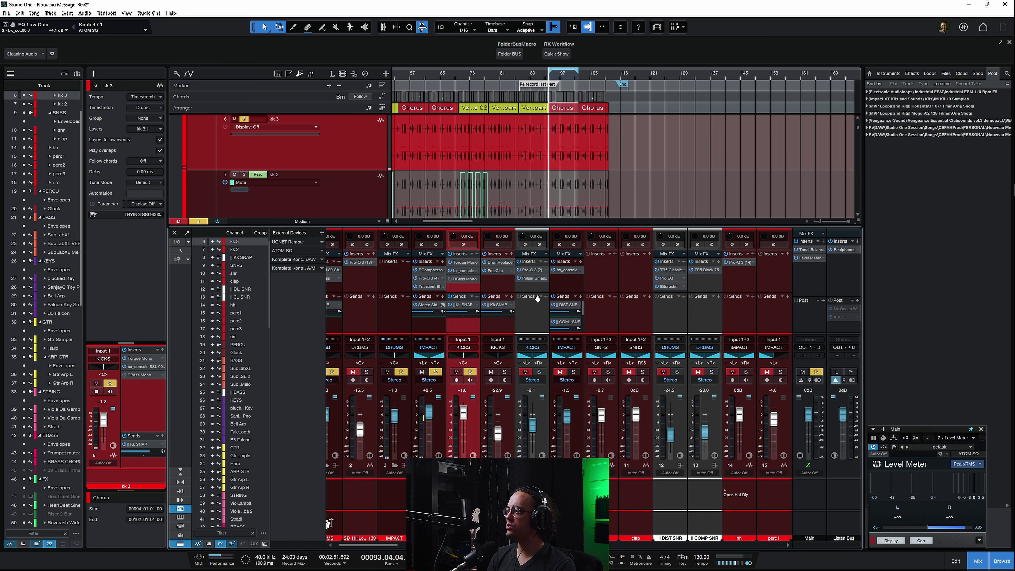
Bring the start of the mixer into view and select the DRUMS bus channel as the one to process
{"action": "left_click", "coordinate": [396, 308]}
{"action": "left_click", "coordinate": [337, 287]}
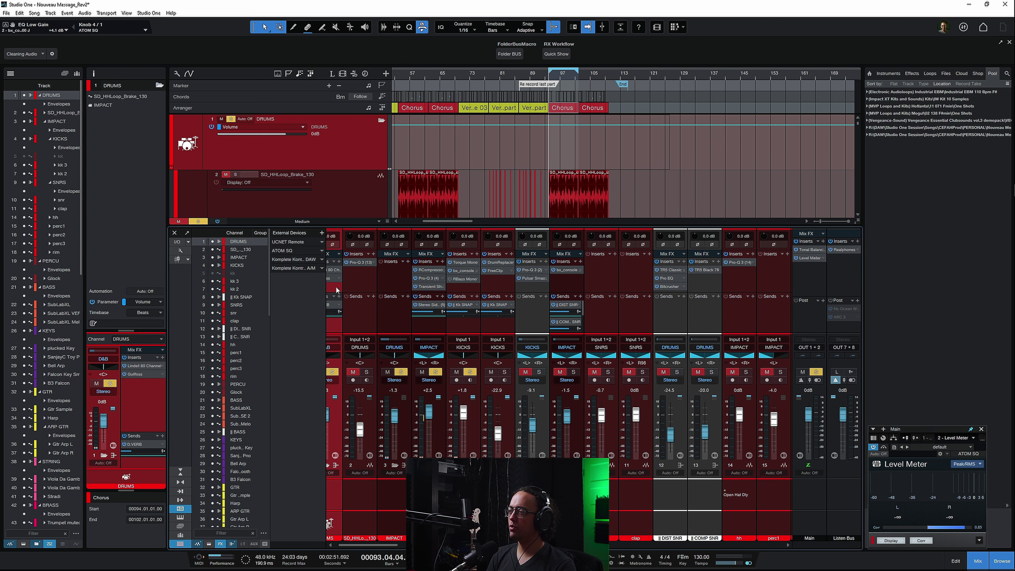
{"action": "left_click_drag", "start_coordinate": [387, 545], "coordinate": [383, 545]}
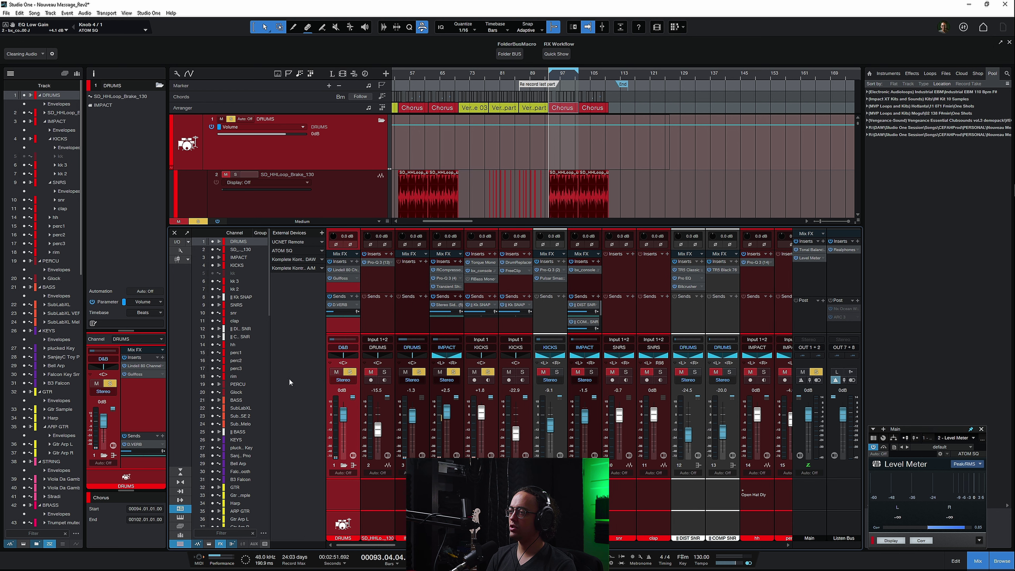
{"action": "left_click", "coordinate": [330, 270]}
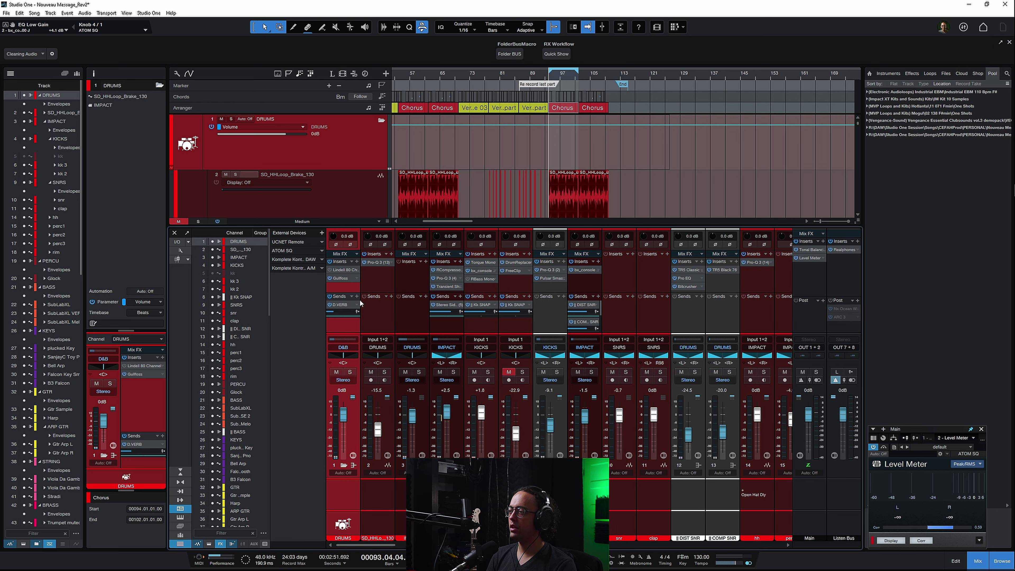
Insert bx_console SSL 4000 E on the DRUMS channel, ordering it between the Lindell 80 Channel and Gullfoss
{"action": "left_click", "coordinate": [360, 261]}
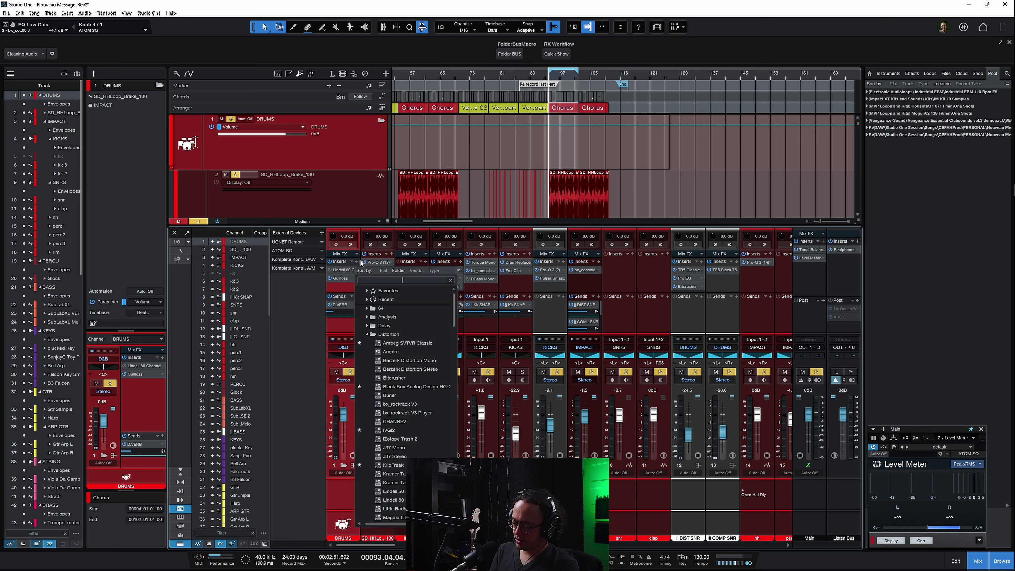
{"action": "type", "text": "4000"}
{"action": "key", "text": "Return"}
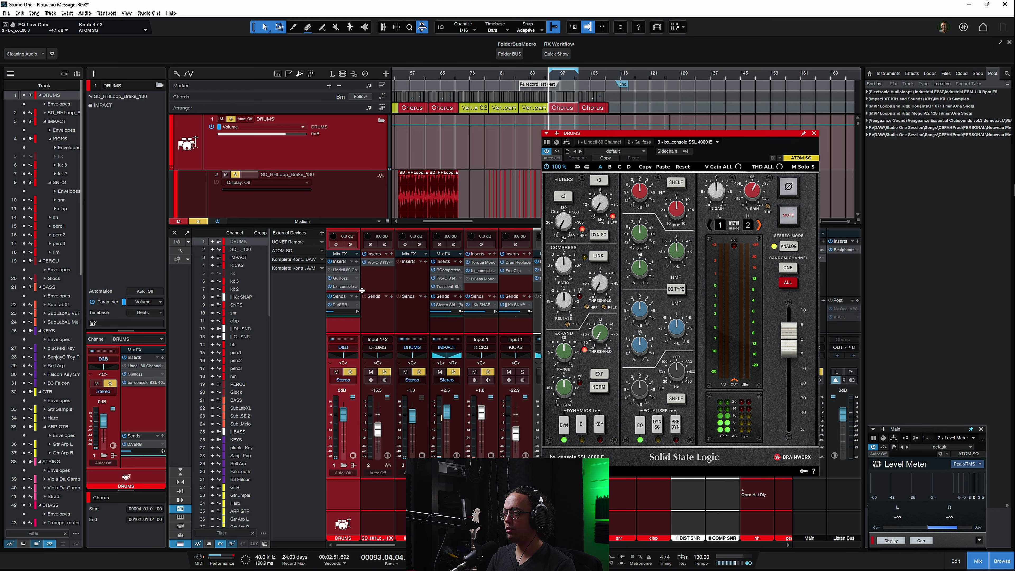
{"action": "left_click_drag", "start_coordinate": [352, 289], "coordinate": [343, 276]}
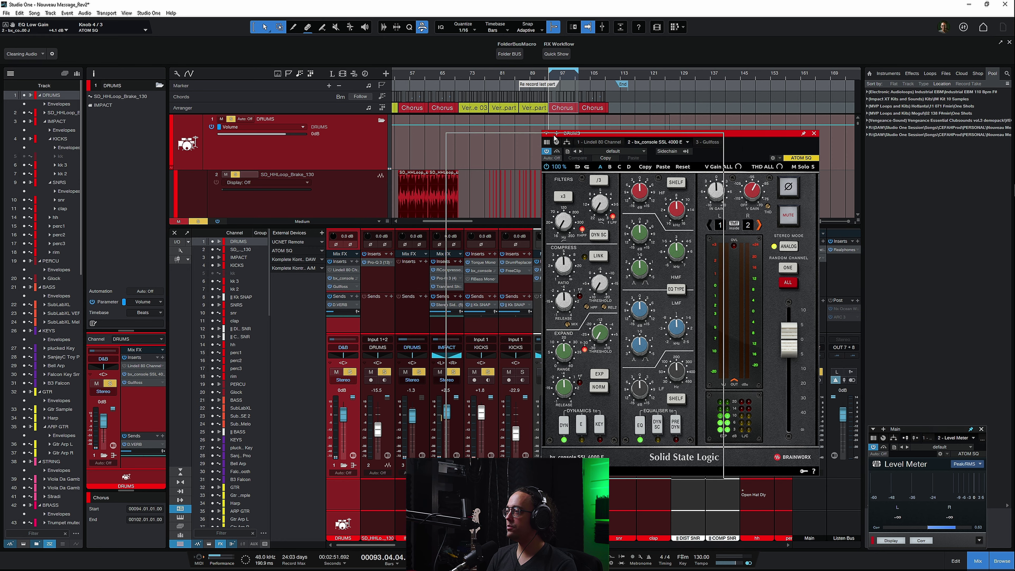
{"action": "left_click_drag", "start_coordinate": [650, 136], "coordinate": [549, 140]}
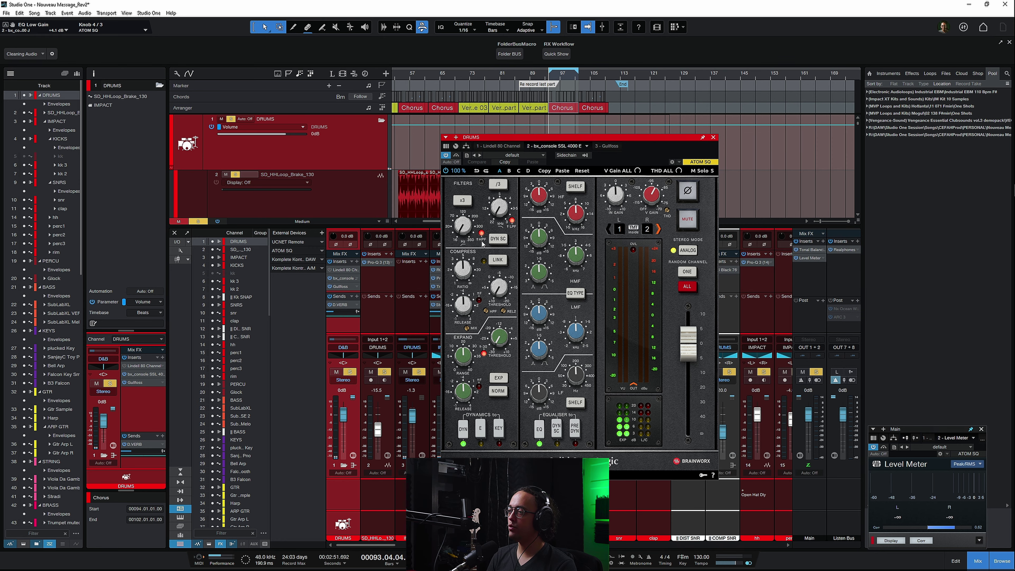
With the drums playing, keep the EQ post-dynamics, adjust the low band, and cut the low mids about 2 dB around 484 Hz
{"action": "key", "text": "space"}
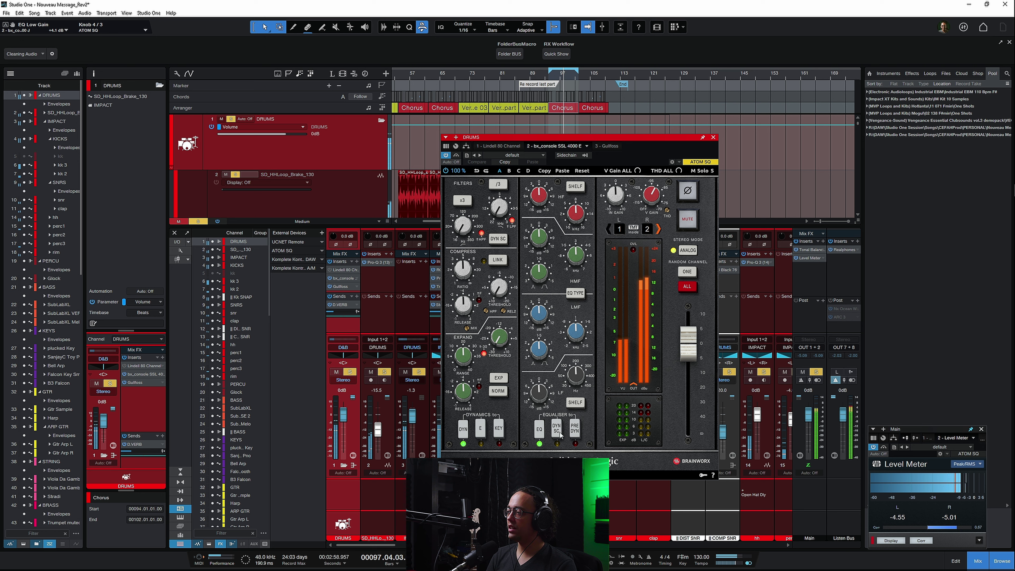
{"action": "left_click", "coordinate": [574, 428]}
{"action": "left_click", "coordinate": [578, 431]}
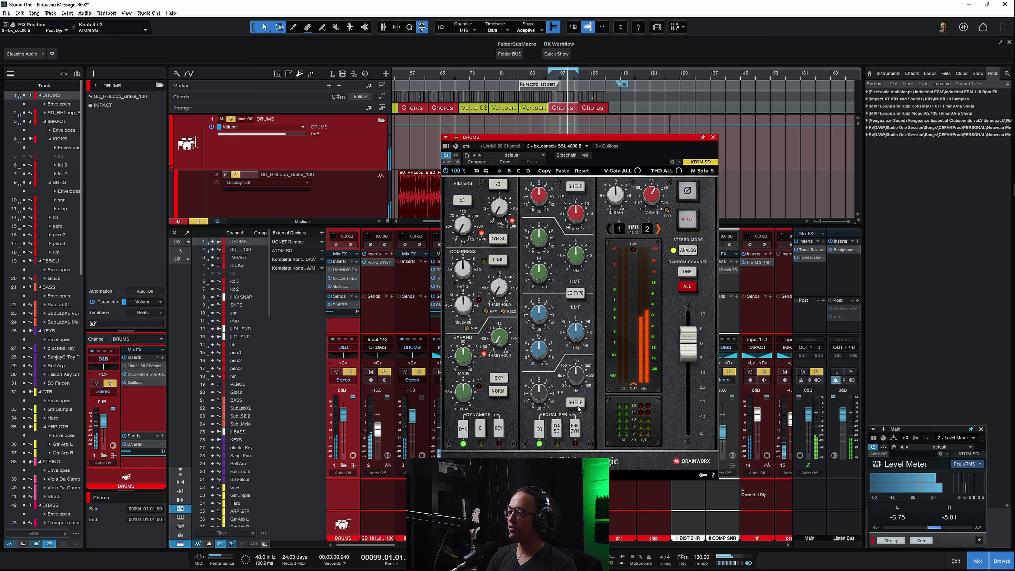
{"action": "left_click_drag", "start_coordinate": [575, 374], "coordinate": [536, 398]}
{"action": "left_click_drag", "start_coordinate": [579, 332], "coordinate": [574, 346]}
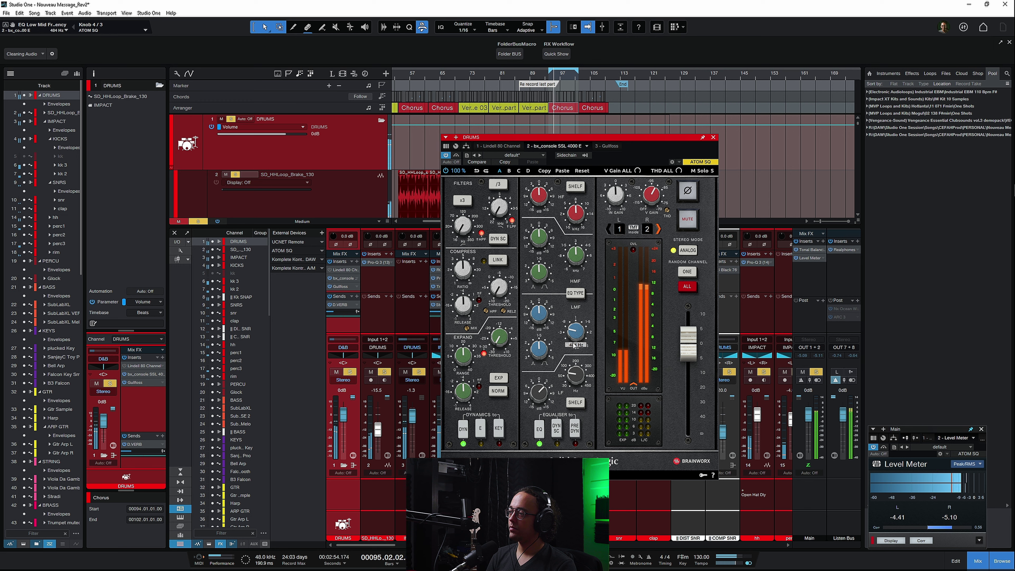
{"action": "left_click_drag", "start_coordinate": [539, 314], "coordinate": [555, 333]}
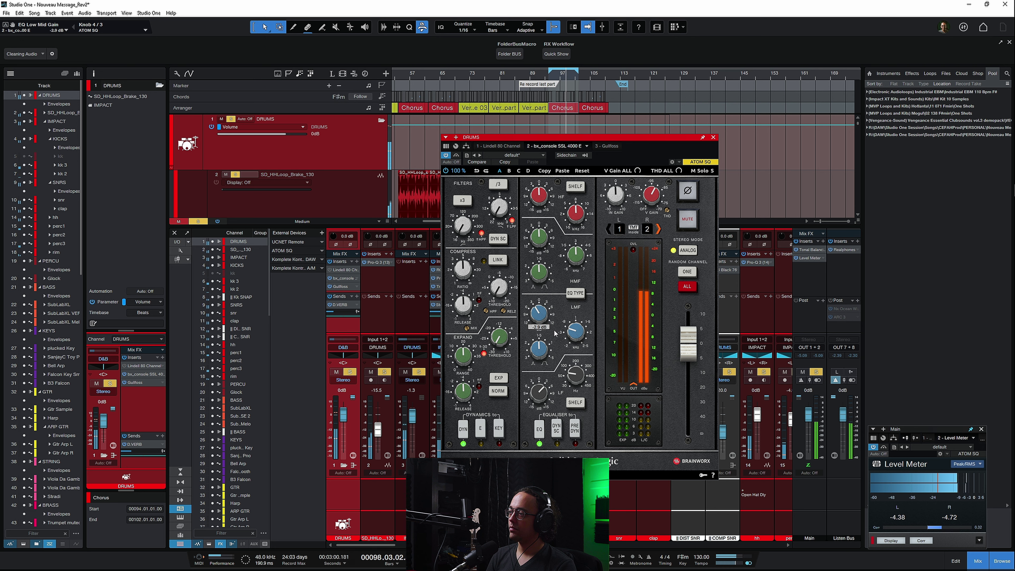
Adjust the high-mid and high EQ bands, boosting high-mid gain about 1.4 dB and high gain about 2.2 dB
{"action": "left_click_drag", "start_coordinate": [578, 258], "coordinate": [552, 241]}
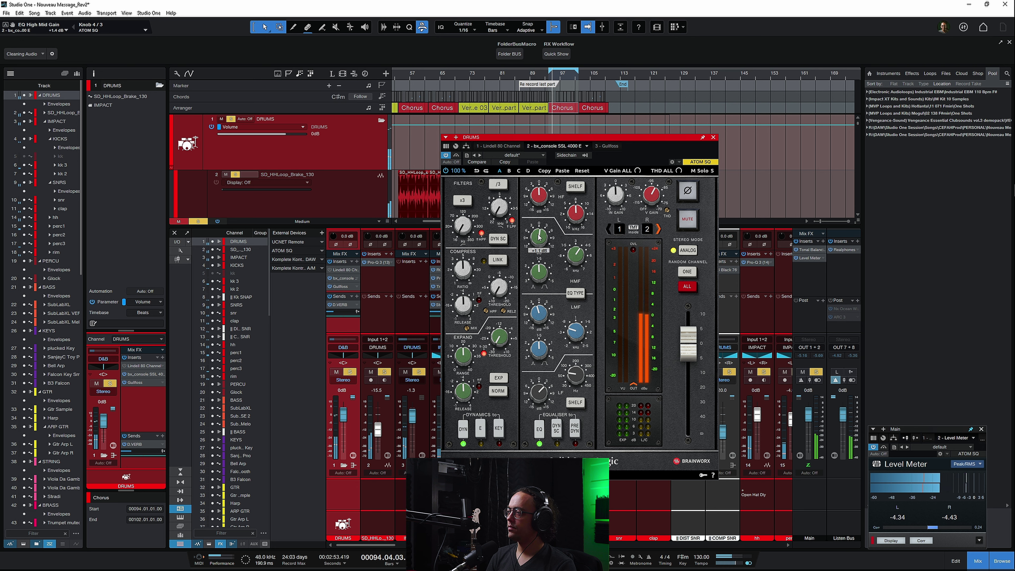
{"action": "left_click_drag", "start_coordinate": [530, 277], "coordinate": [531, 274]}
{"action": "left_click_drag", "start_coordinate": [565, 215], "coordinate": [539, 195]}
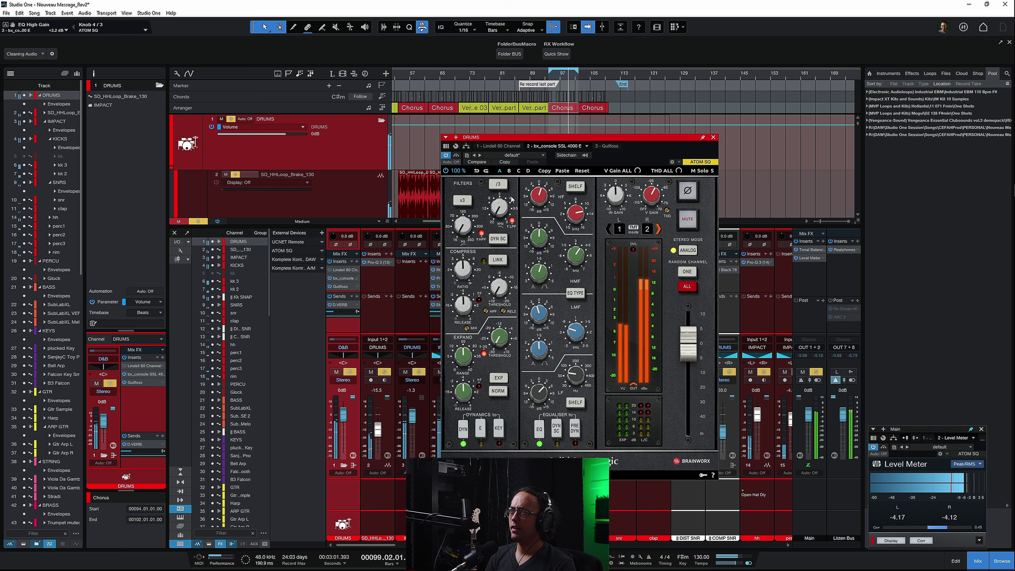
Set the drum console's compressor with a short release, adjusted ratio and threshold, and a partial wet/dry mix
{"action": "left_click_drag", "start_coordinate": [459, 305], "coordinate": [457, 347]}
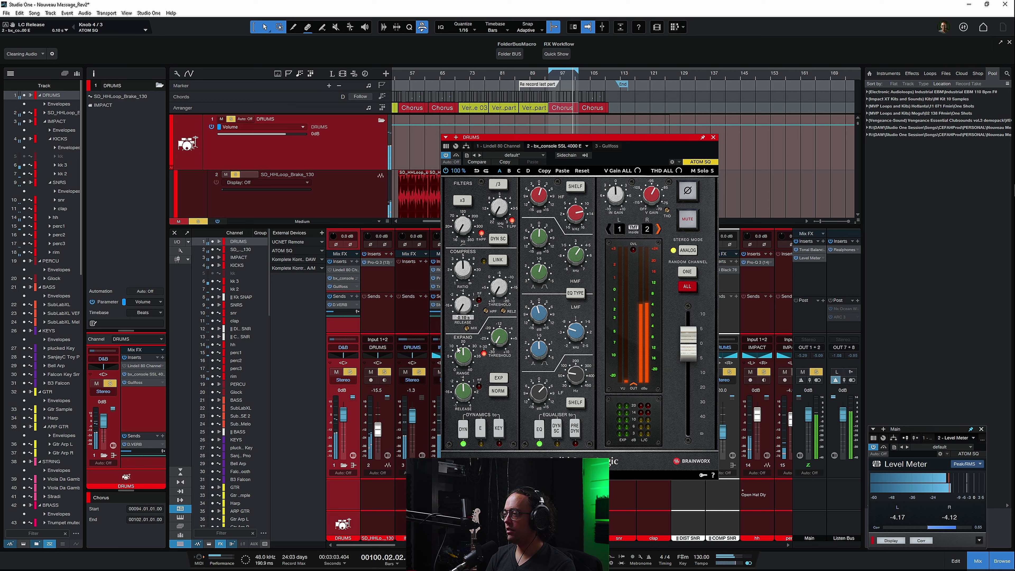
{"action": "left_click_drag", "start_coordinate": [498, 287], "coordinate": [465, 242]}
{"action": "left_click", "coordinate": [479, 300]}
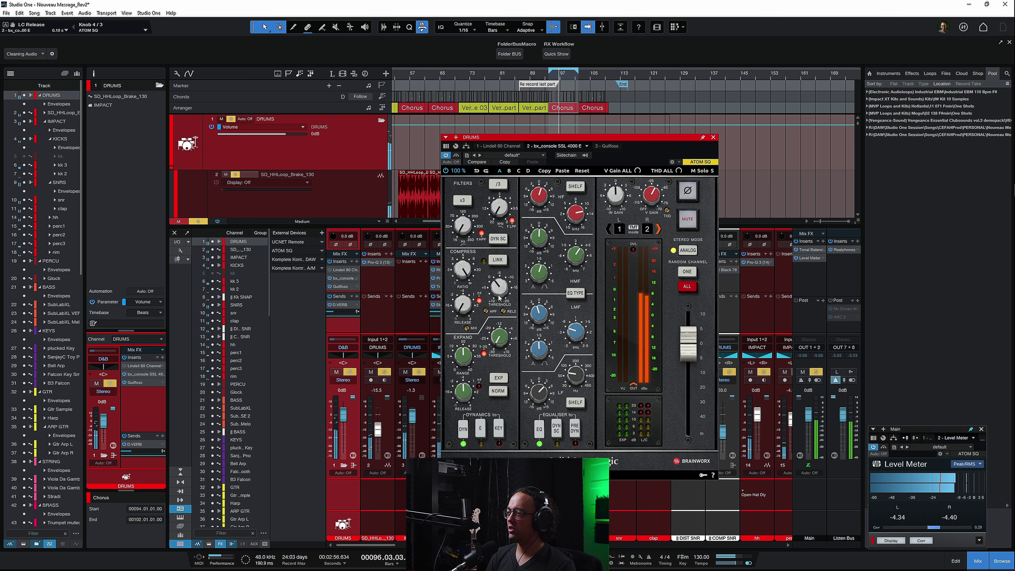
{"action": "left_click_drag", "start_coordinate": [500, 297], "coordinate": [494, 268]}
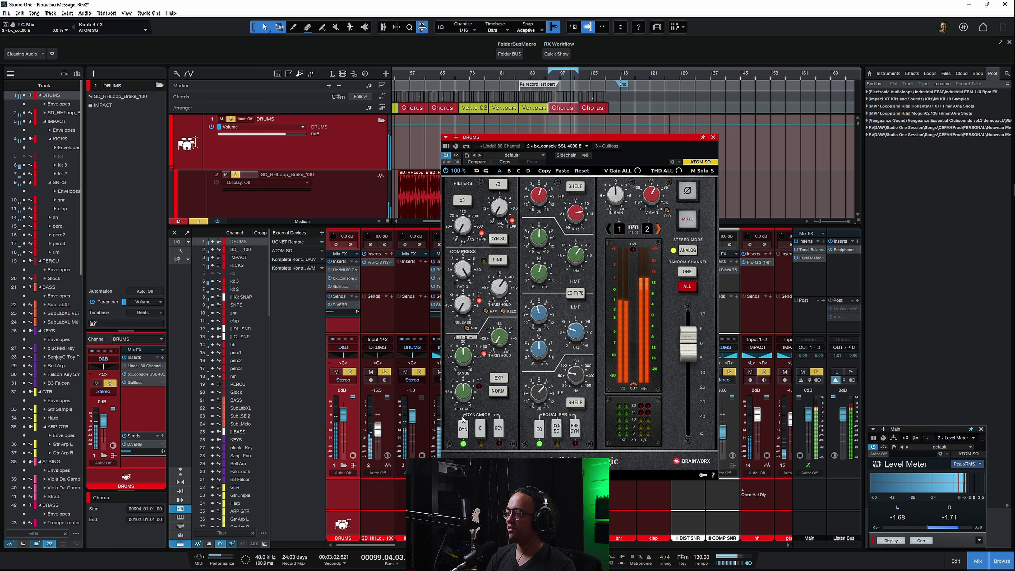
{"action": "left_click_drag", "start_coordinate": [460, 393], "coordinate": [453, 349]}
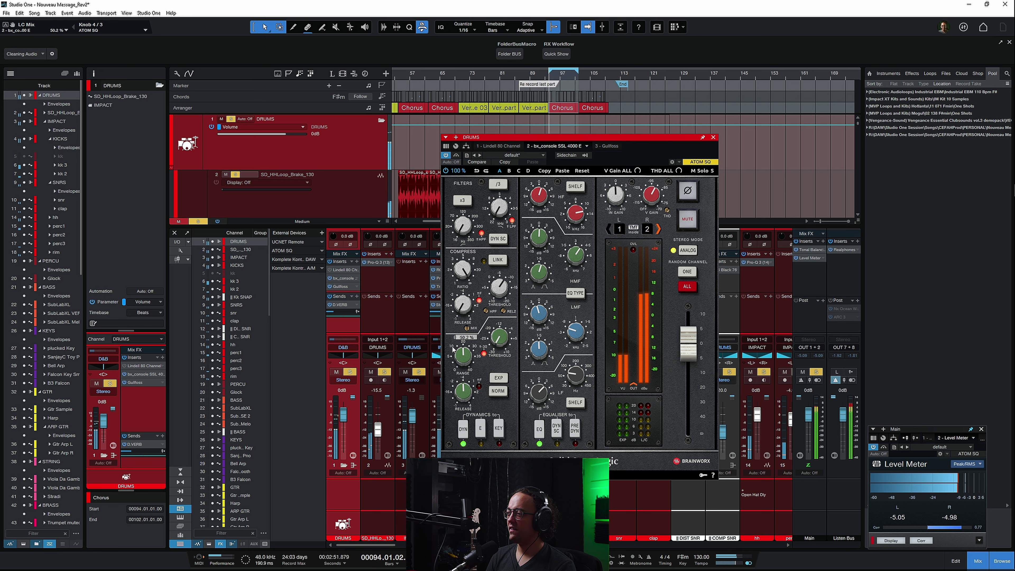
Compare the drums with the SSL 4000 E bypassed and active, and set its THD to about -72.4 dB
{"action": "left_click", "coordinate": [457, 155]}
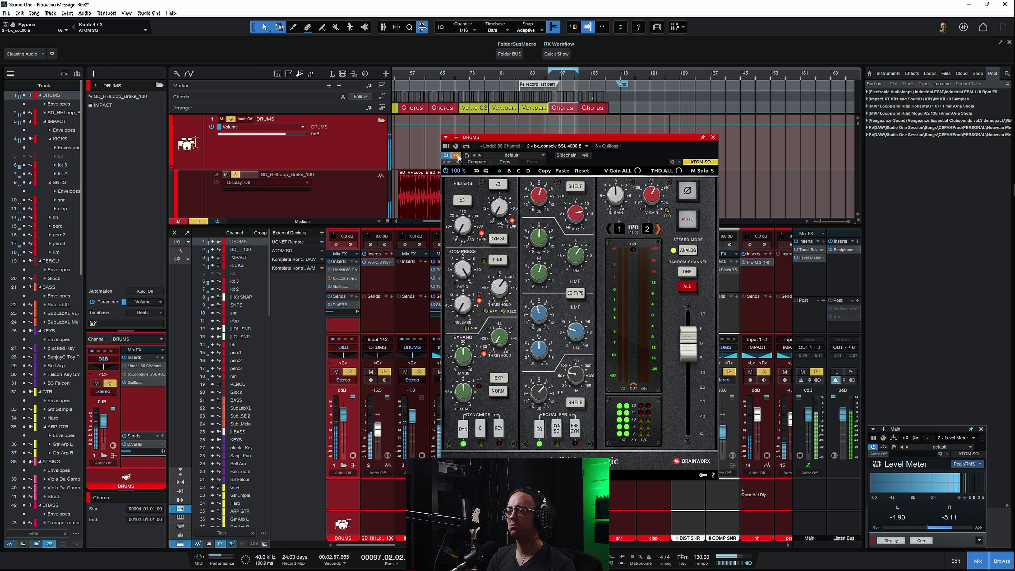
{"action": "left_click", "coordinate": [457, 155]}
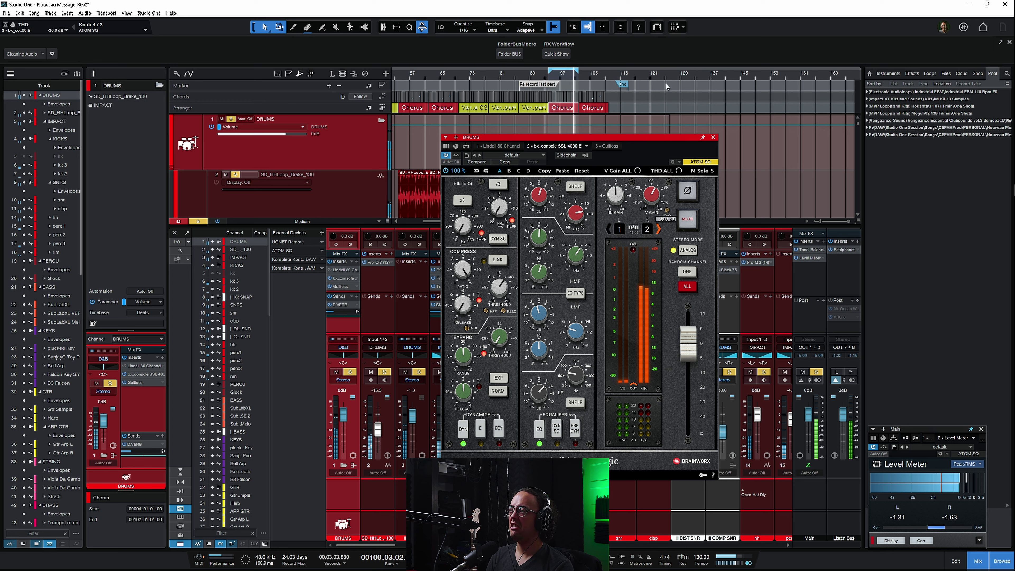
{"action": "left_click_drag", "start_coordinate": [664, 84], "coordinate": [656, 246]}
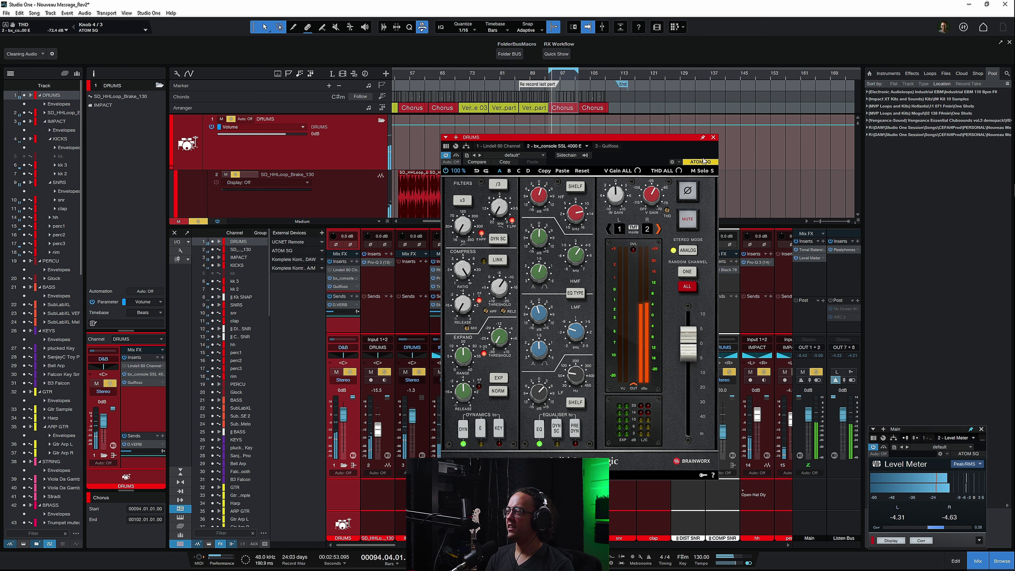
Unsolo the drums, close the console, play the chorus in the full mix, and reopen the DRUMS channel's SSL 4000 E
{"action": "key", "text": "space"}
{"action": "key", "text": "s"}
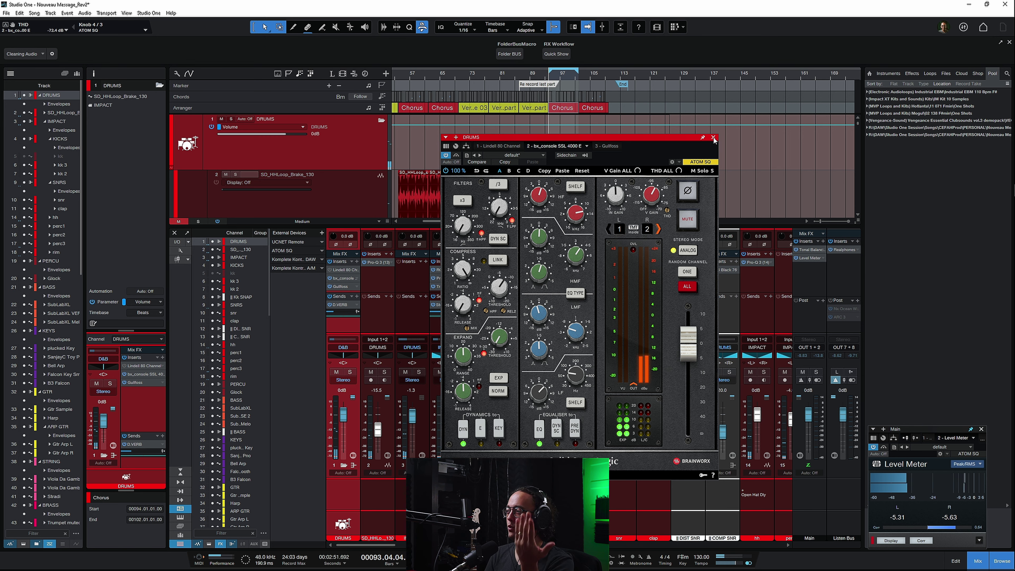
{"action": "left_click", "coordinate": [713, 137]}
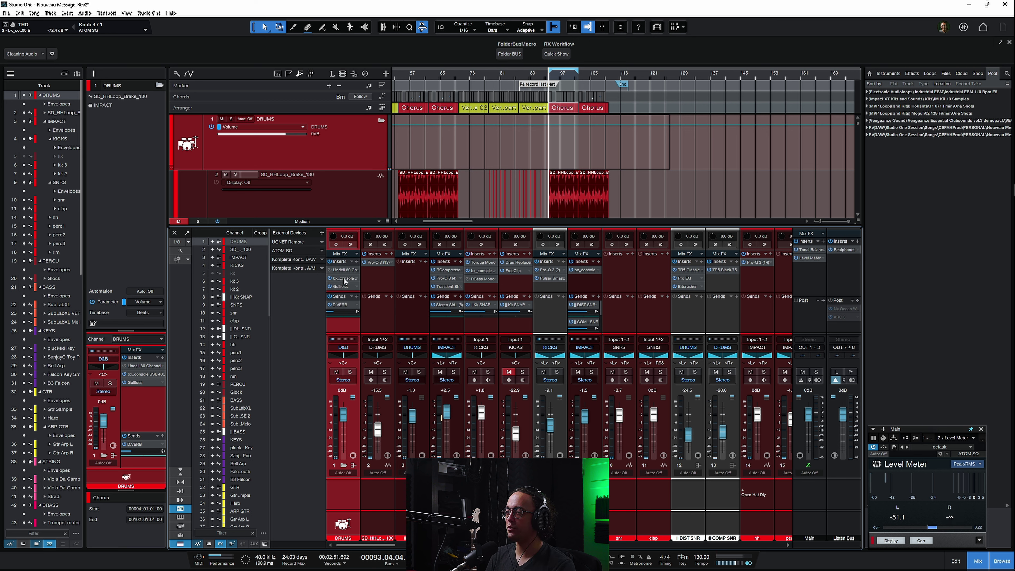
{"action": "key", "text": "space"}
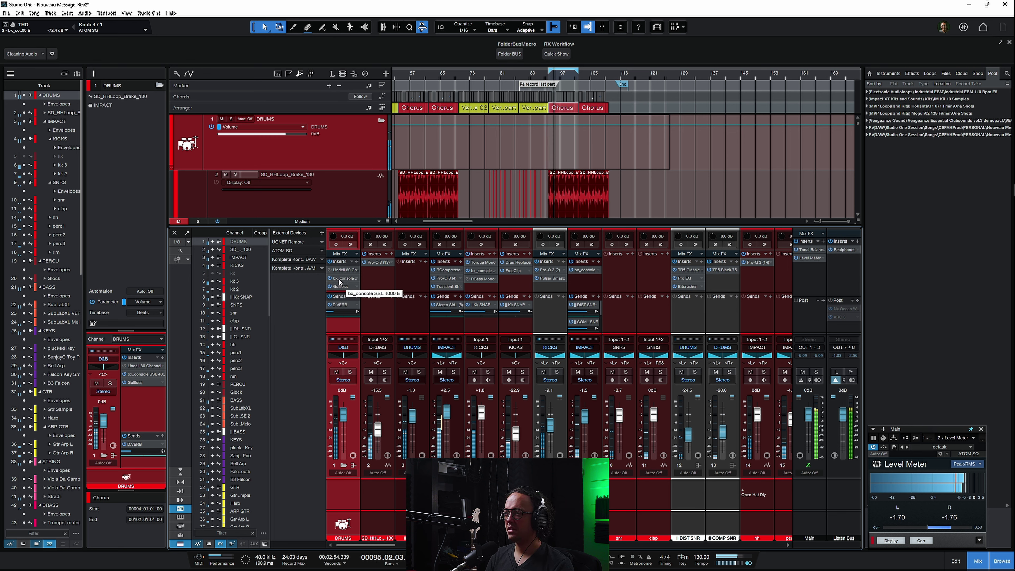
{"action": "left_click", "coordinate": [338, 279]}
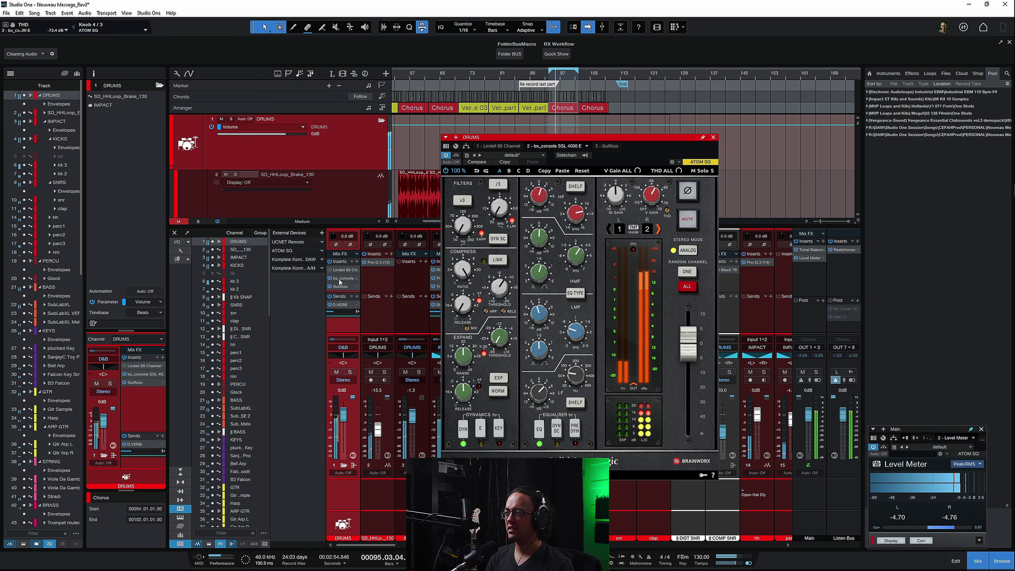
Compare the drum bus with the SSL 4000 E bypassed and active, trimming its output gain to -0.2 dB
{"action": "left_click", "coordinate": [456, 156]}
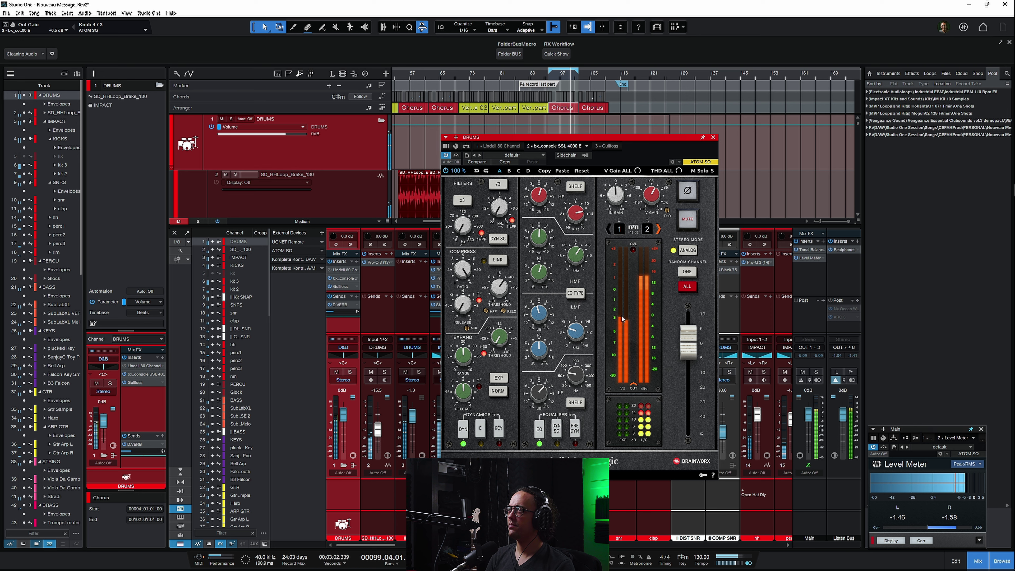
{"action": "left_click_drag", "start_coordinate": [686, 347], "coordinate": [686, 349]}
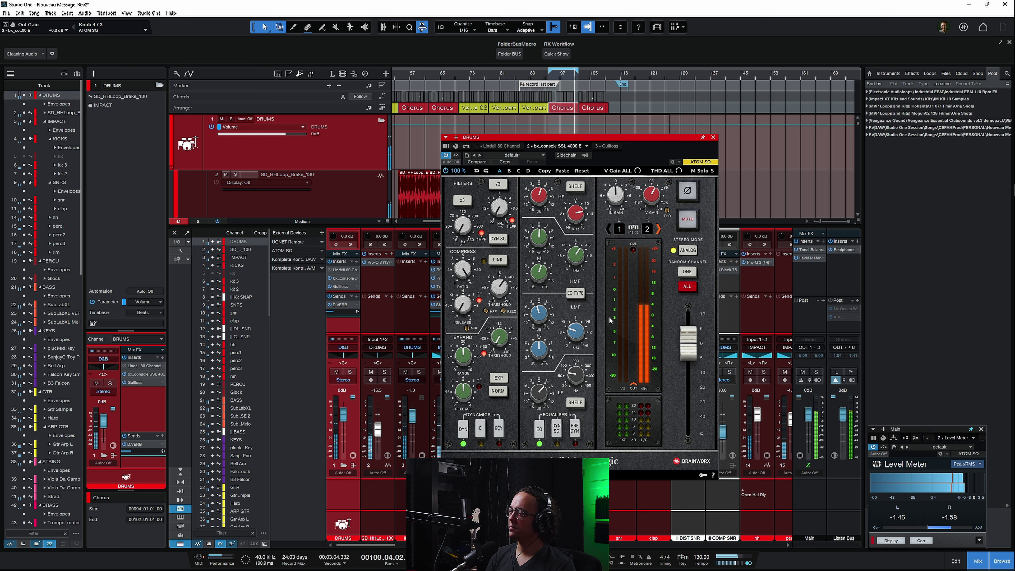
{"action": "left_click", "coordinate": [456, 155]}
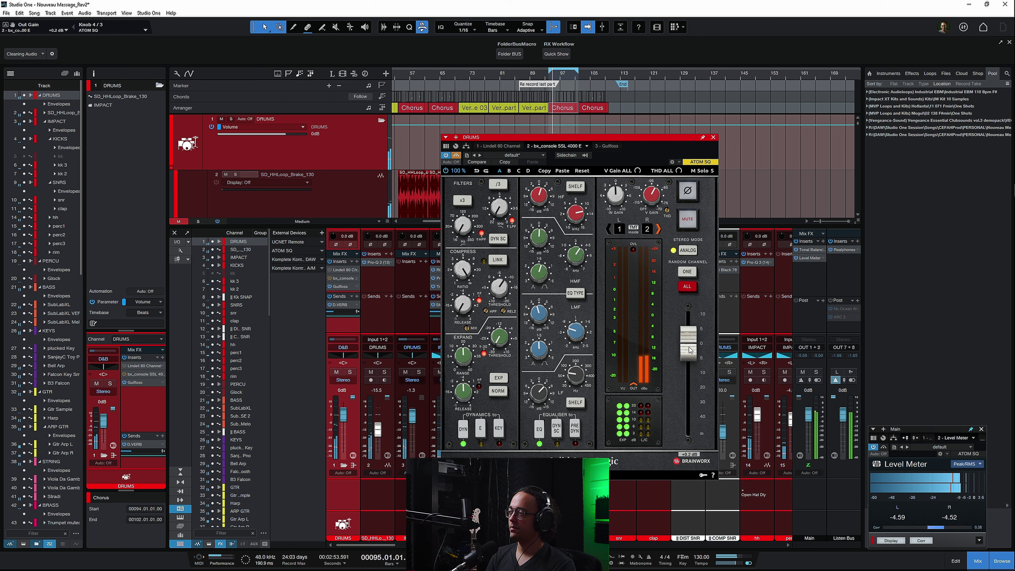
{"action": "left_click_drag", "start_coordinate": [687, 346], "coordinate": [690, 351]}
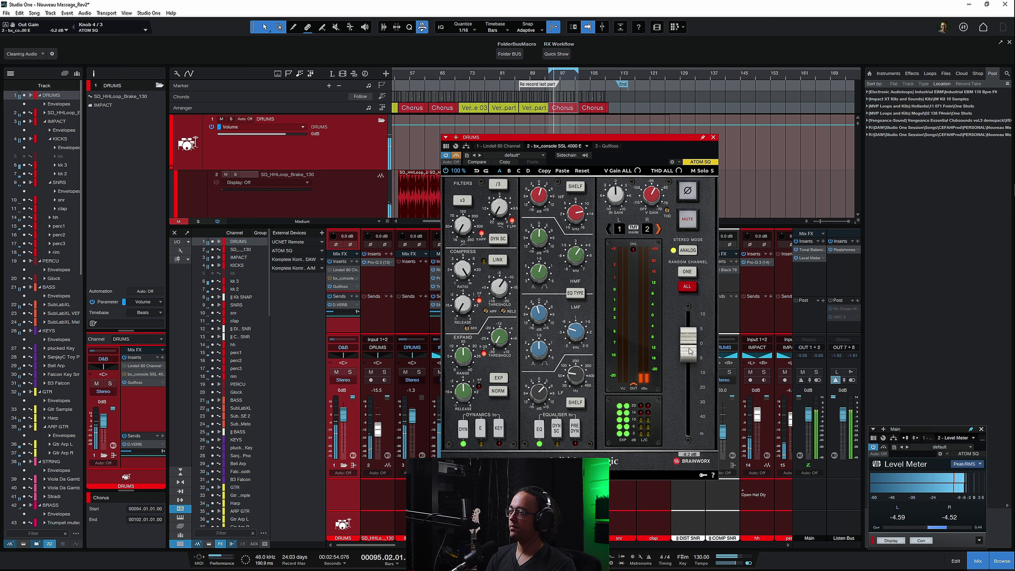
{"action": "left_click", "coordinate": [456, 156]}
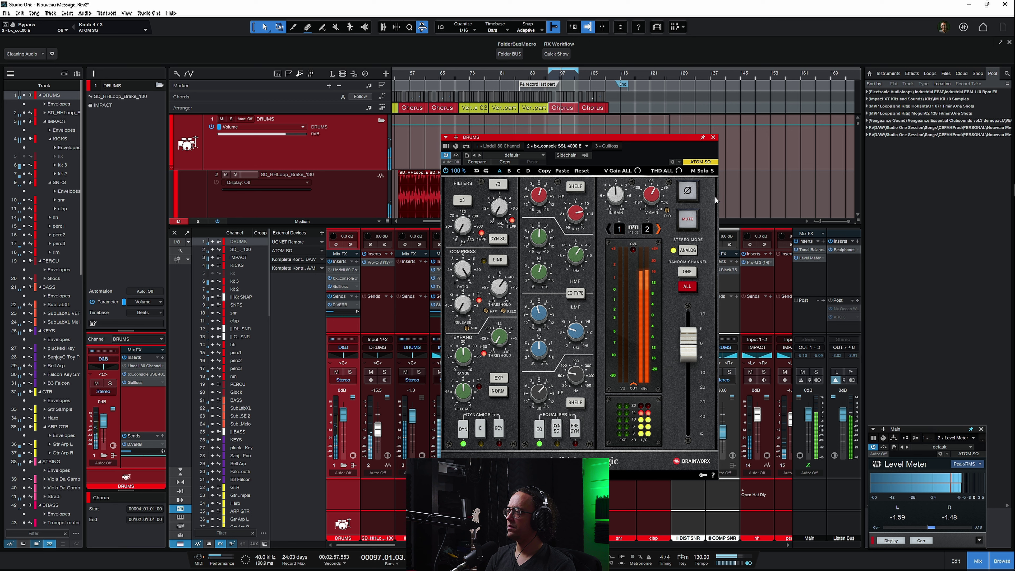
Randomize the console's TMT channel pair and compare its G Series and E Series dynamics with the drums soloed
{"action": "left_click", "coordinate": [687, 271]}
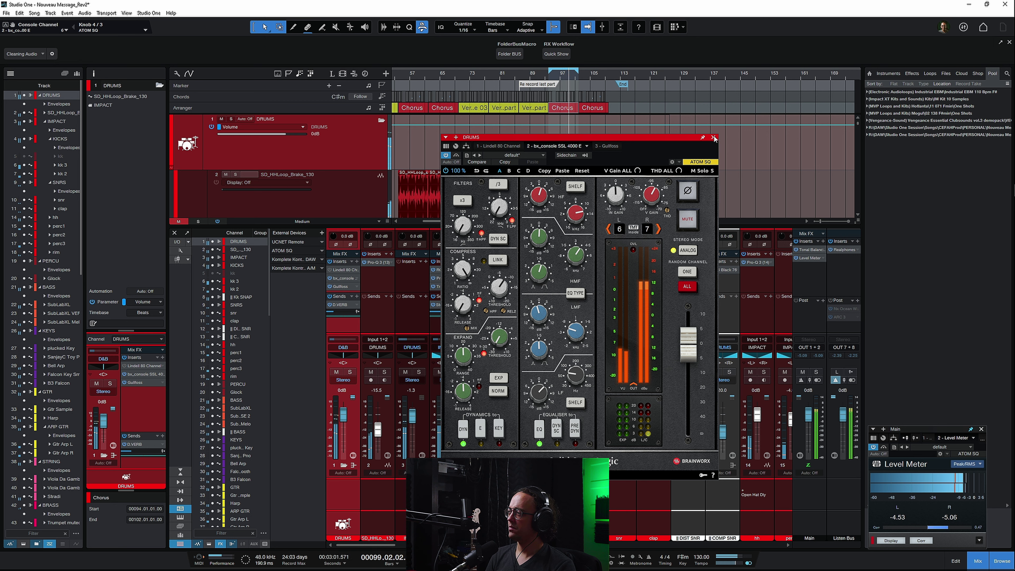
{"action": "left_click", "coordinate": [480, 426]}
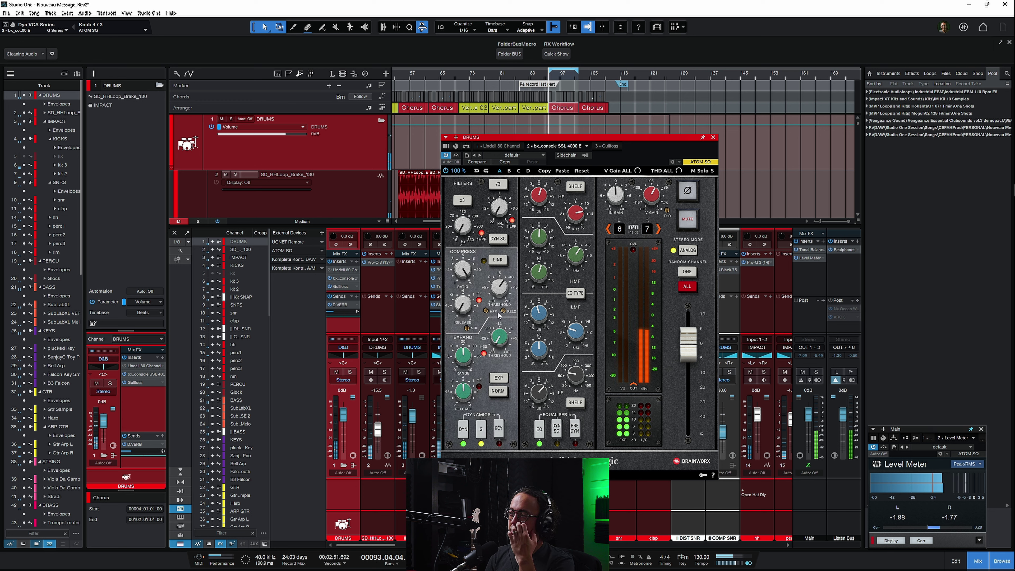
{"action": "key", "text": "s"}
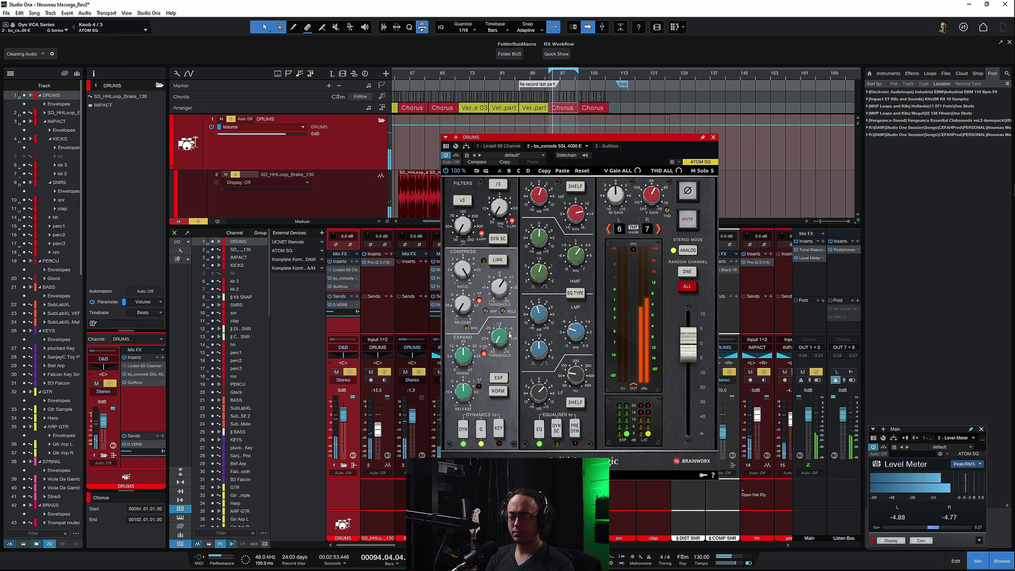
{"action": "left_click", "coordinate": [480, 429]}
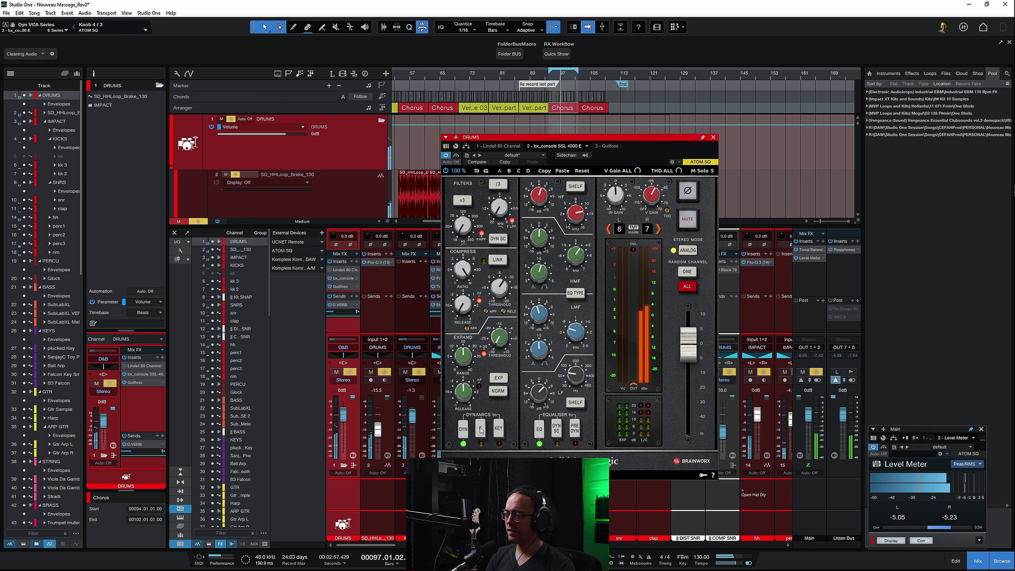
{"action": "left_click", "coordinate": [480, 431]}
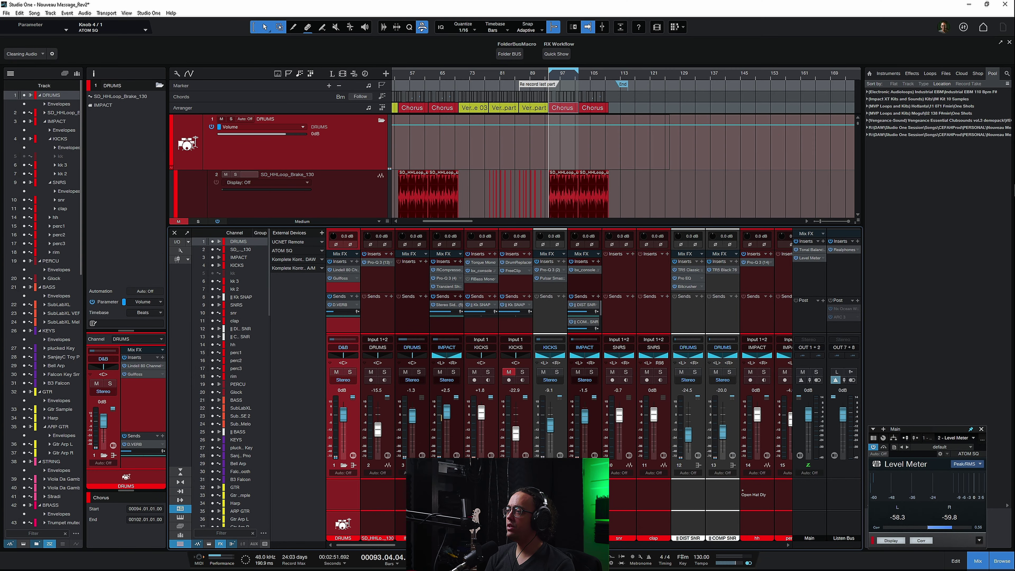
Inspect the Seventh Heaven London Plate reverb on the PlateDLY SNR channel, toggle solo during playback, and close the plugin
{"action": "left_click_drag", "start_coordinate": [376, 548], "coordinate": [777, 545]}
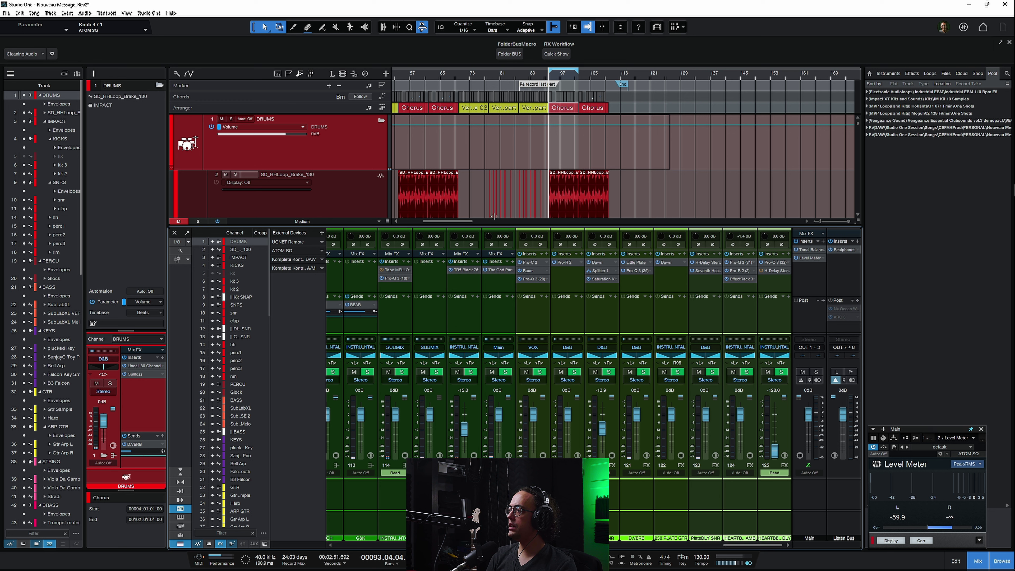
{"action": "left_click", "coordinate": [530, 309]}
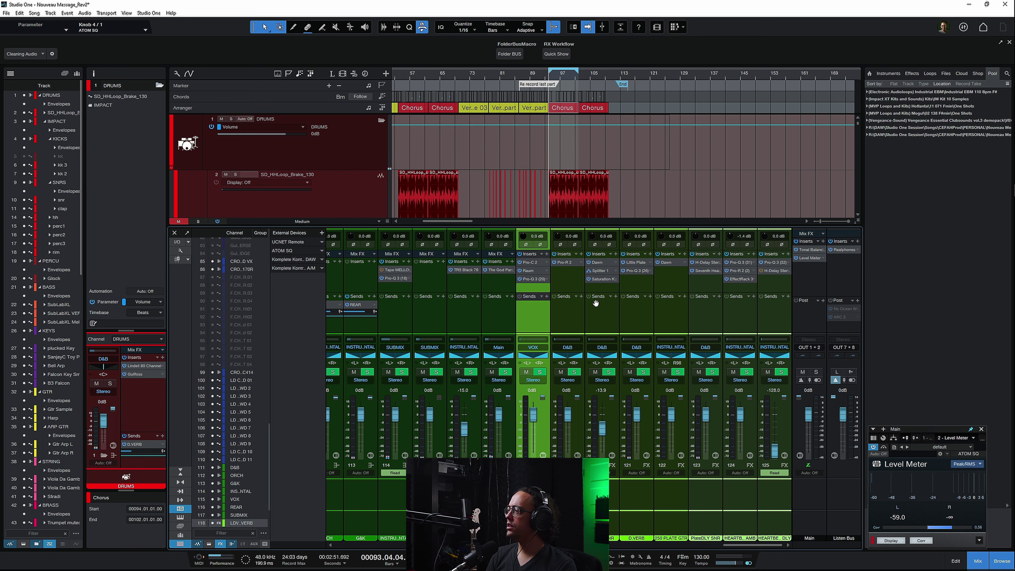
{"action": "left_click", "coordinate": [702, 272]}
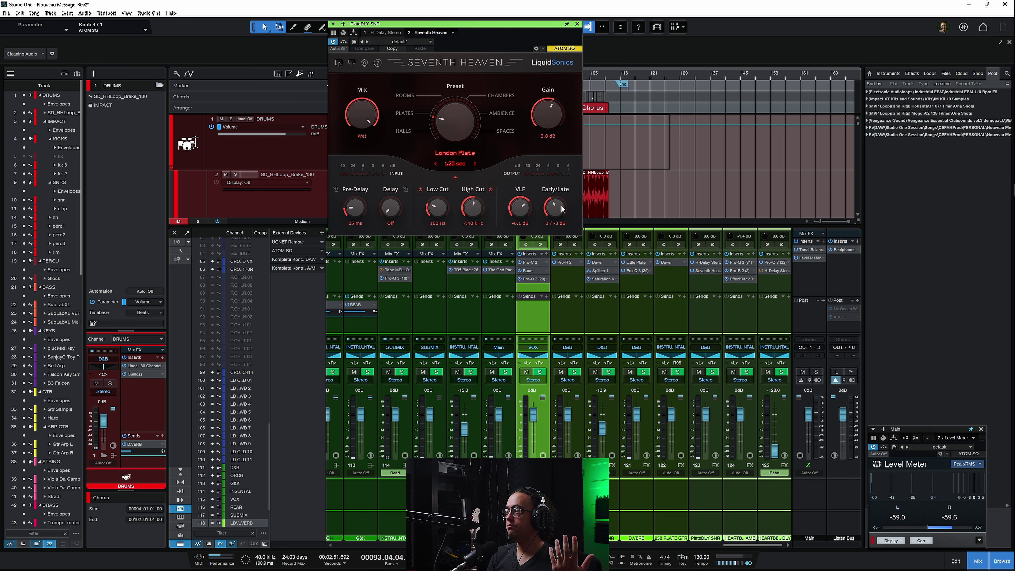
{"action": "left_click_drag", "start_coordinate": [502, 25], "coordinate": [564, 44]}
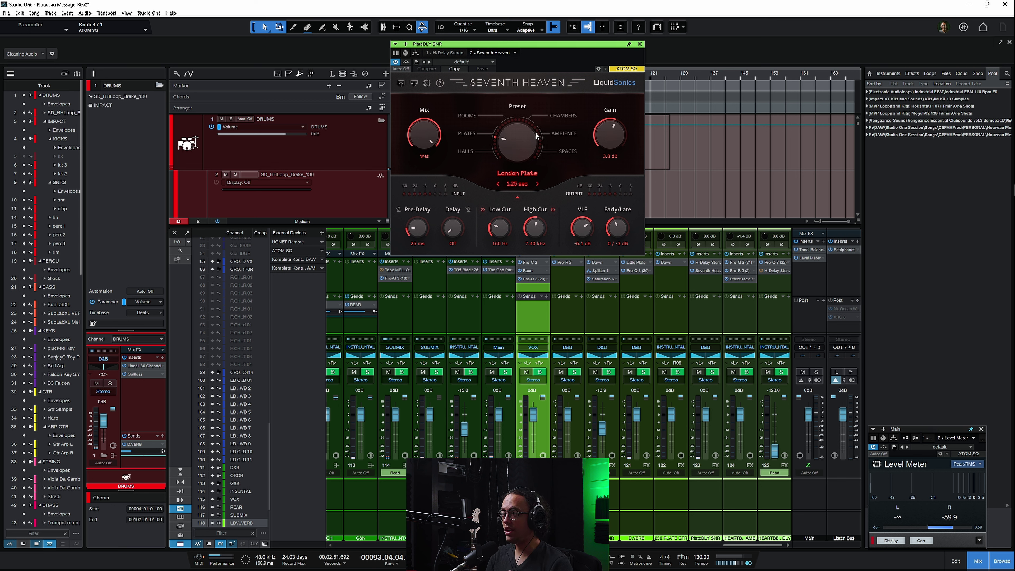
{"action": "left_click", "coordinate": [706, 279]}
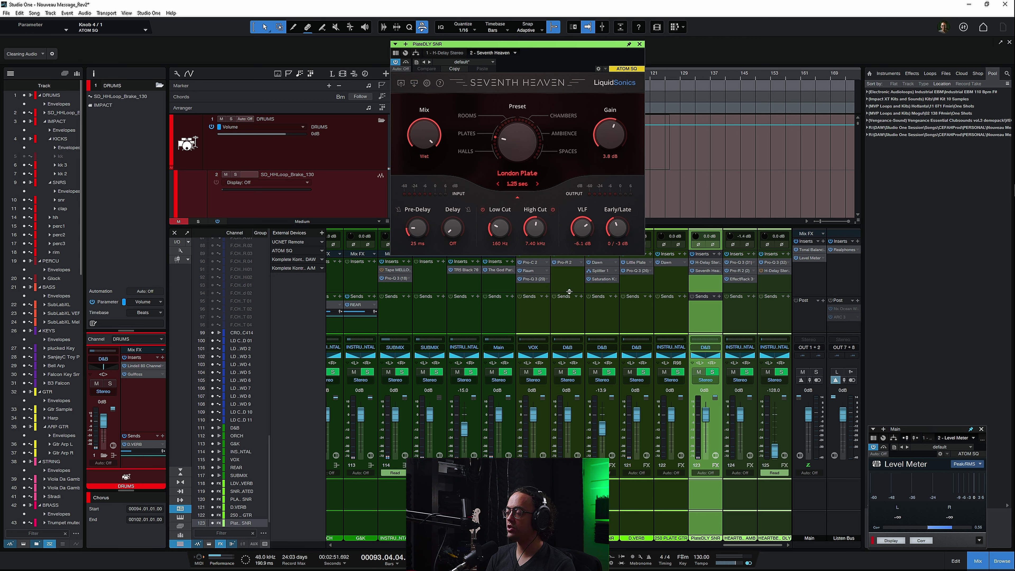
{"action": "key", "text": "s"}
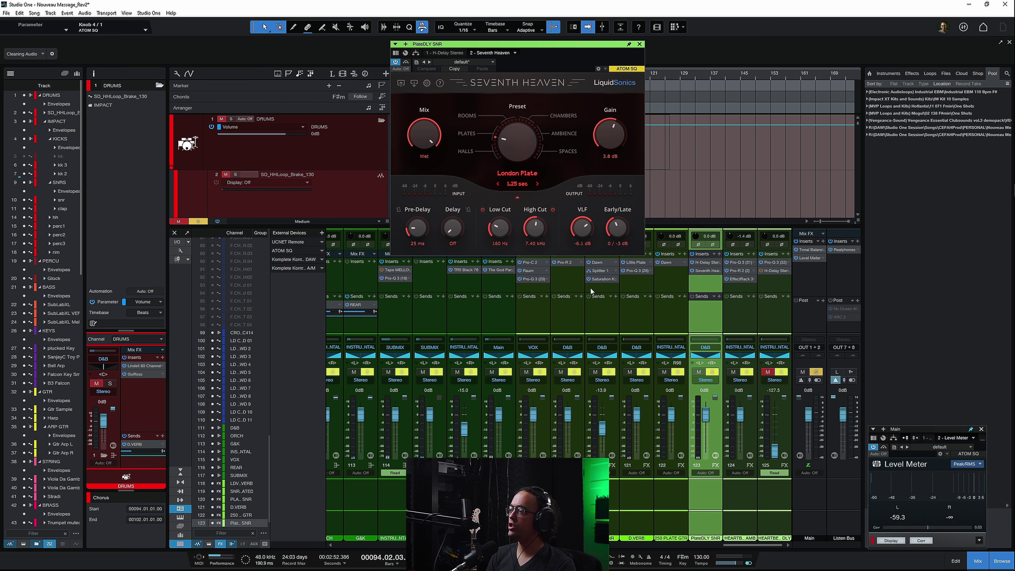
{"action": "key", "text": "s"}
{"action": "left_click", "coordinate": [639, 45]}
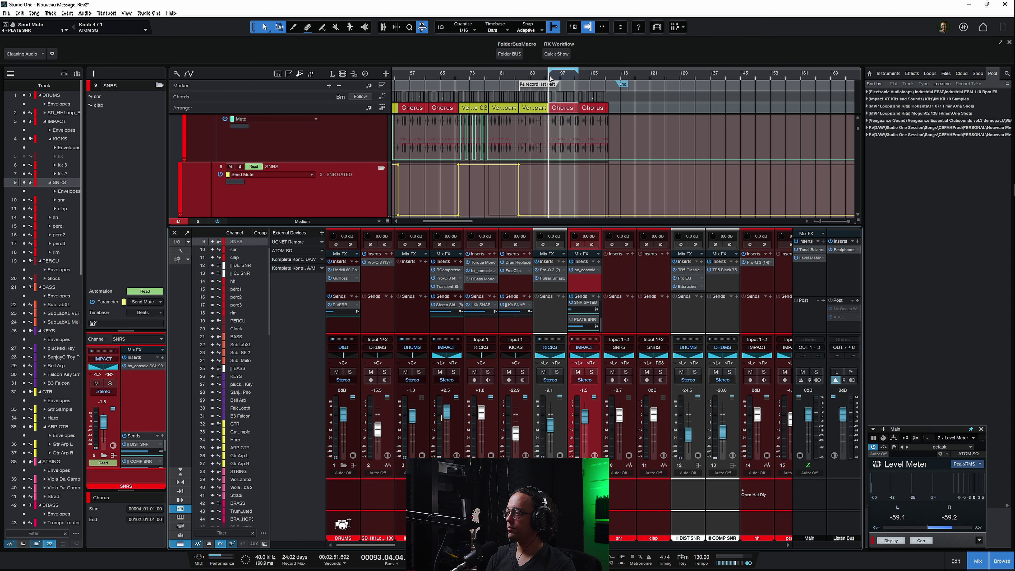
Play the chorus with the SNRS bus soloed, try muting its SNR GATED send from the chorus start, and unsolo
{"action": "key", "text": "space"}
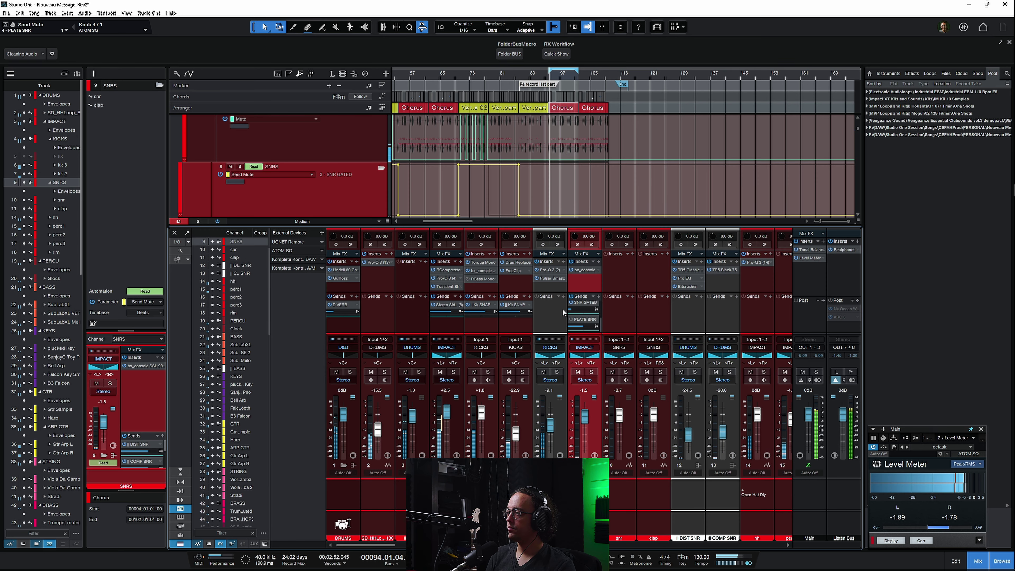
{"action": "key", "text": "s"}
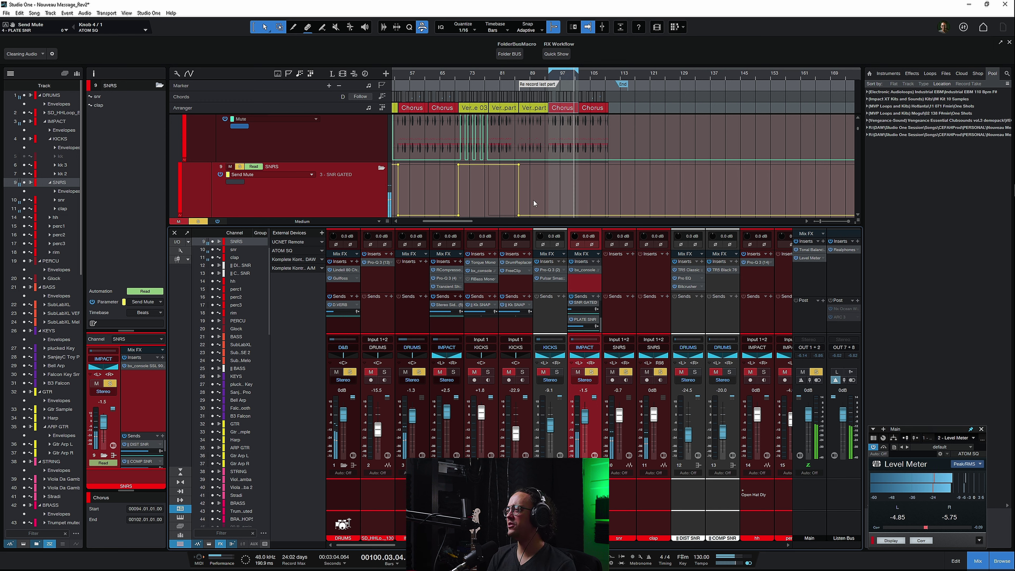
{"action": "left_click", "coordinate": [549, 216]}
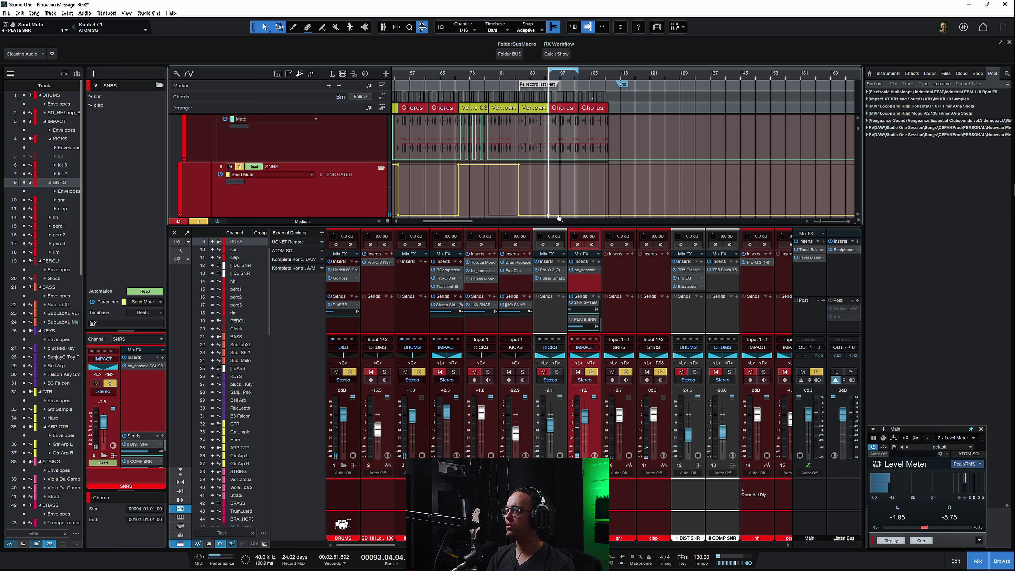
{"action": "left_click_drag", "start_coordinate": [548, 215], "coordinate": [550, 171]}
{"action": "key", "text": "s"}
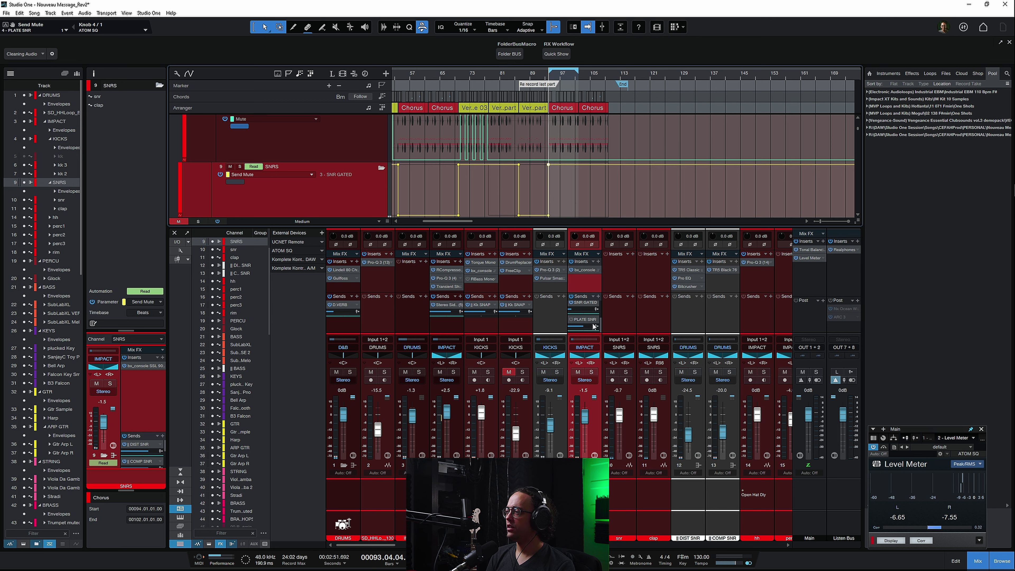
Play into the last looped chorus and lower the SNR GATED send-mute automation point back to unmuted
{"action": "left_click", "coordinate": [542, 78]}
{"action": "key", "text": "space"}
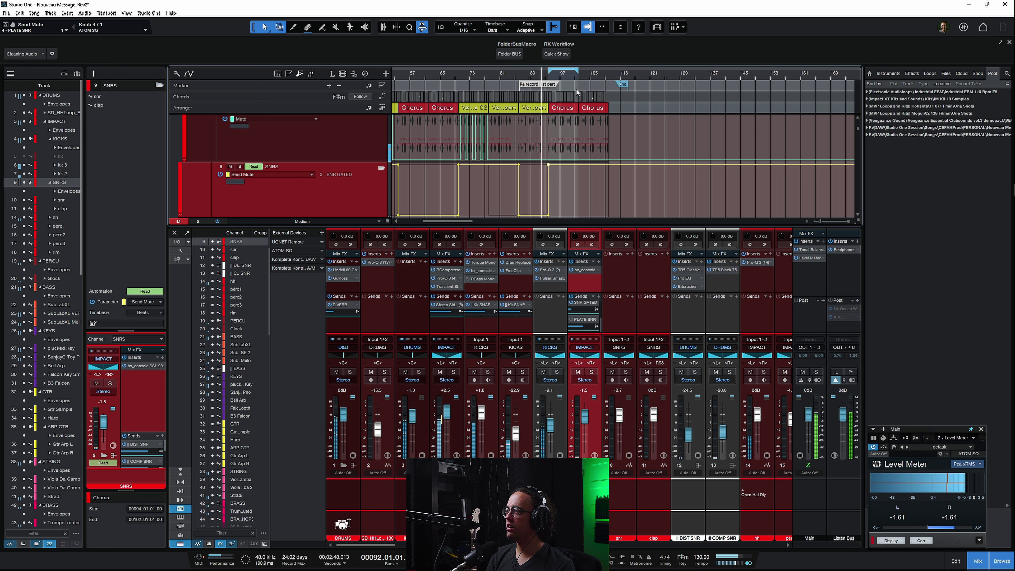
{"action": "key", "text": "e"}
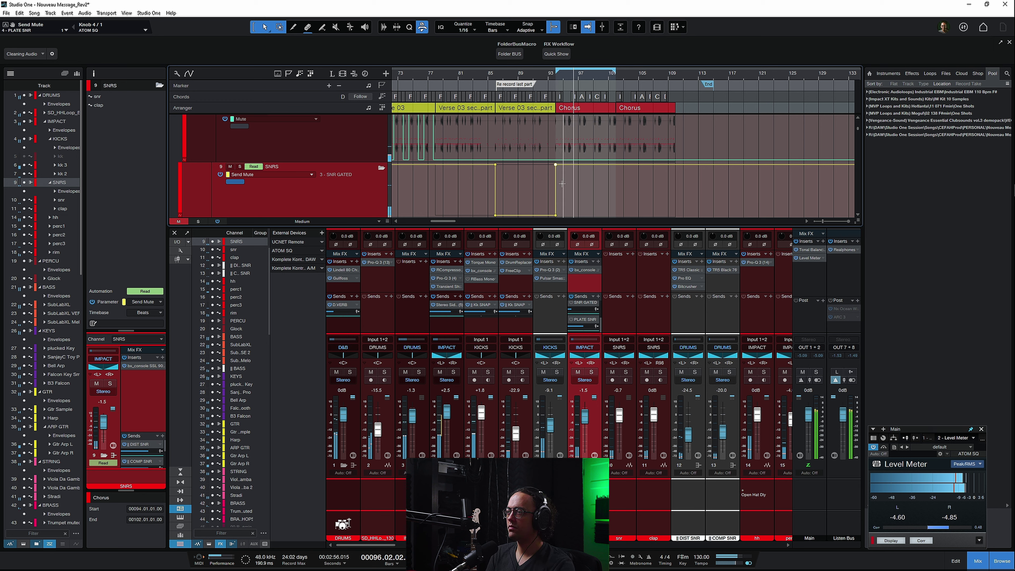
{"action": "left_click_drag", "start_coordinate": [557, 165], "coordinate": [562, 215]}
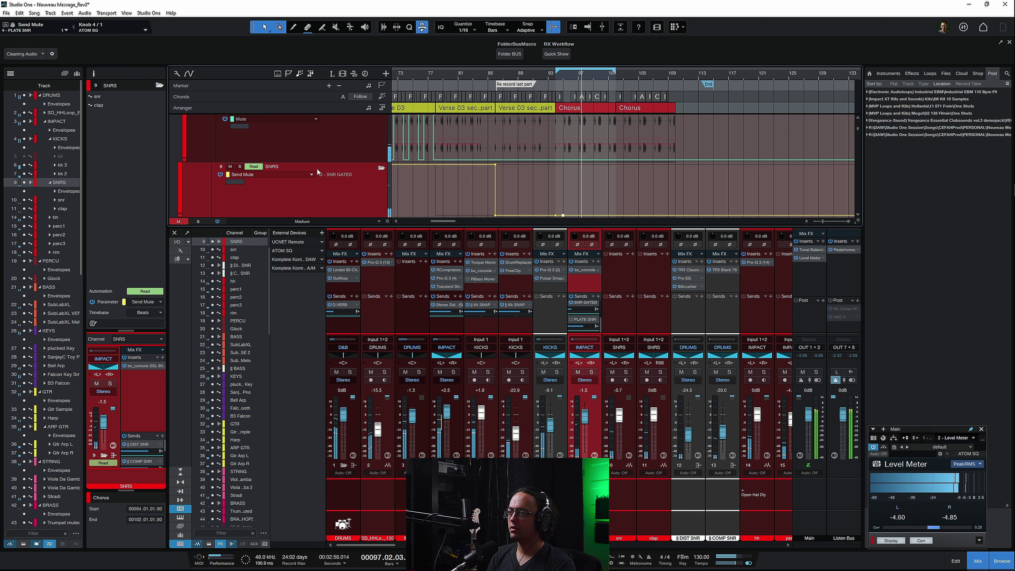
Show the PLATE SNR send-mute automation on the SNRS track and unmute the send from the start of the looped chorus
{"action": "left_click", "coordinate": [304, 175]}
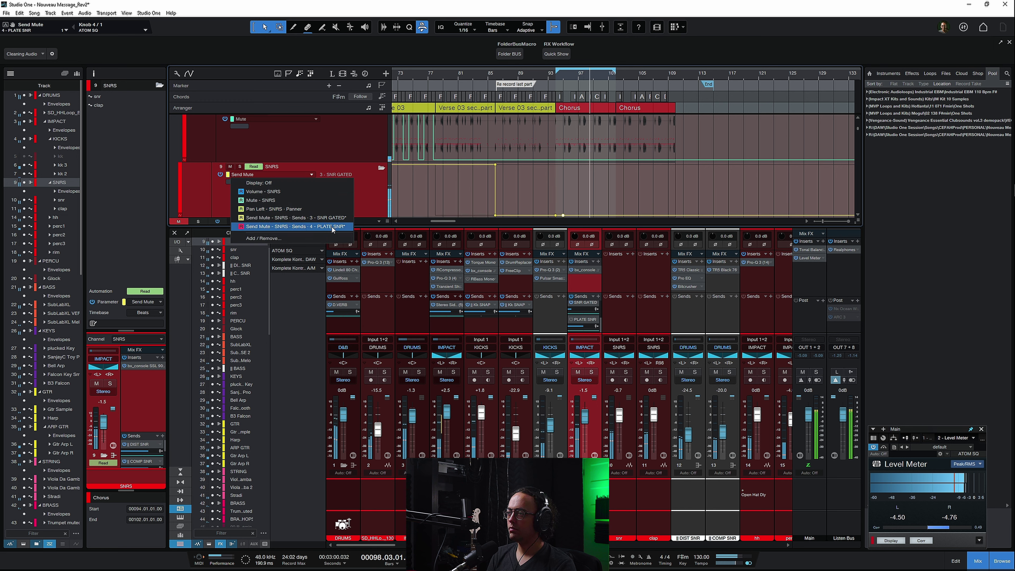
{"action": "left_click", "coordinate": [296, 226]}
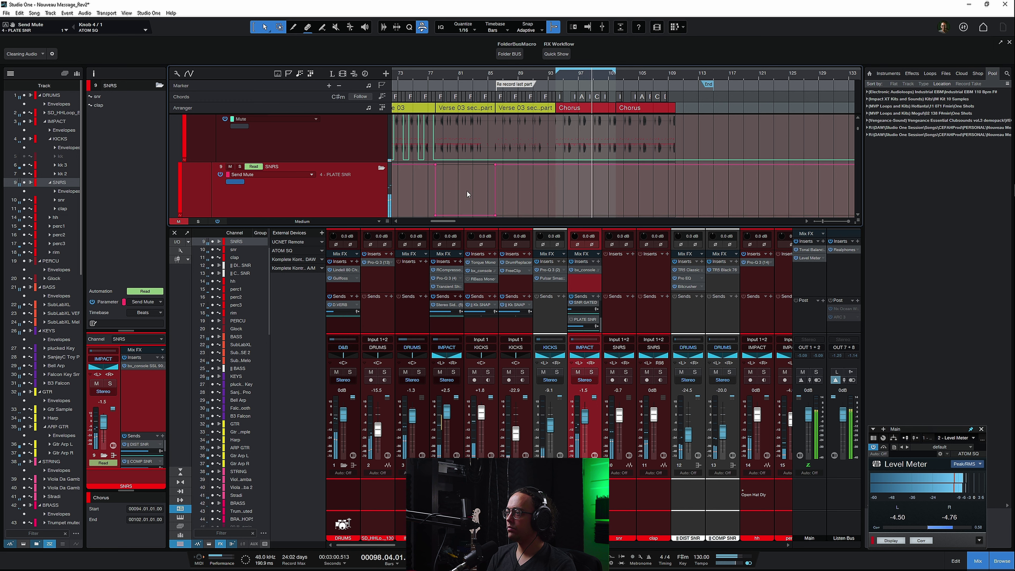
{"action": "left_click", "coordinate": [555, 160]}
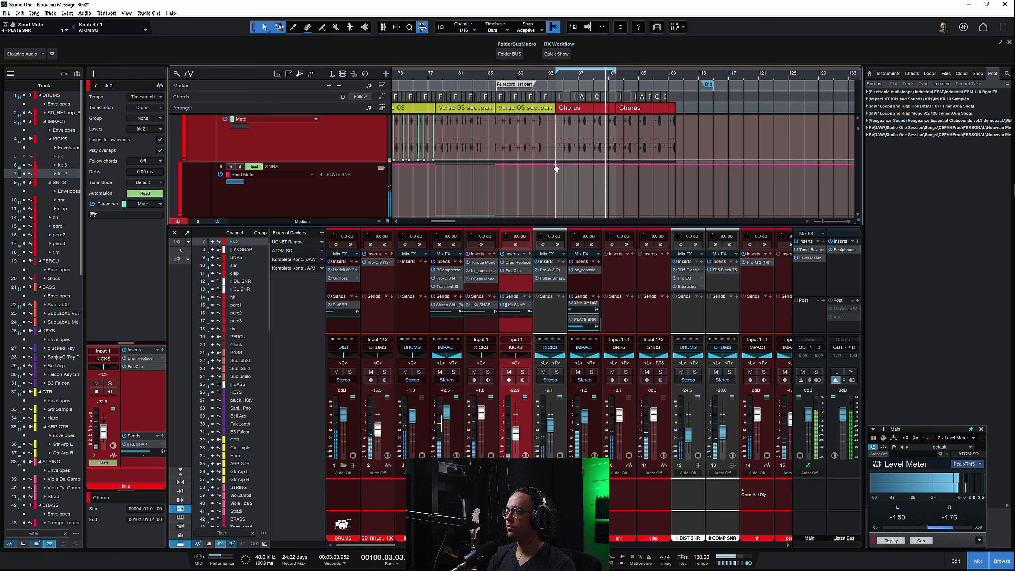
{"action": "left_click", "coordinate": [555, 164]}
{"action": "left_click_drag", "start_coordinate": [555, 165], "coordinate": [555, 215]}
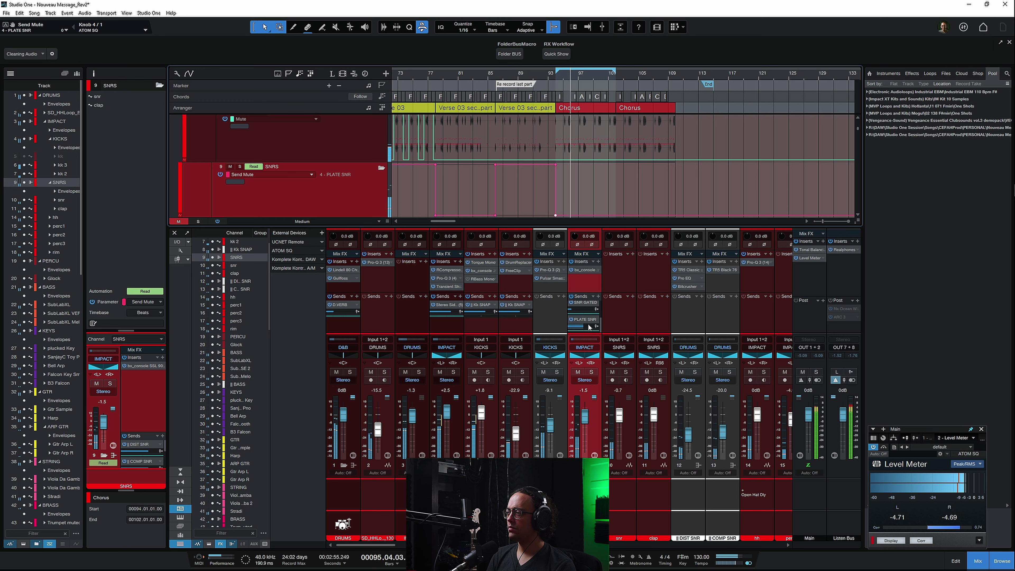
Set the SNRS channel's PLATE SNR send level to about -10.7 dB and compare the send off and on
{"action": "left_click_drag", "start_coordinate": [585, 325], "coordinate": [585, 339]}
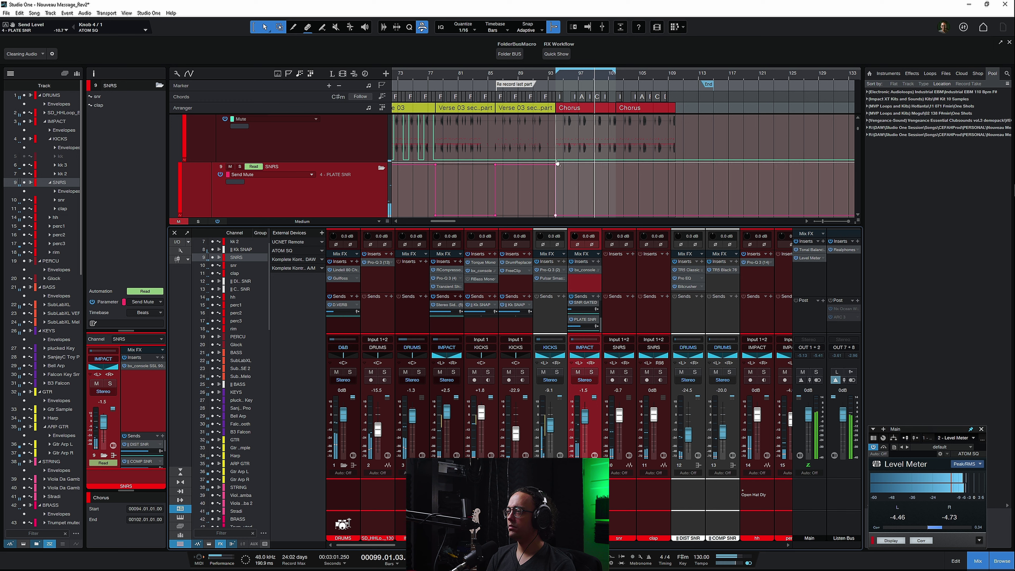
{"action": "left_click", "coordinate": [570, 320]}
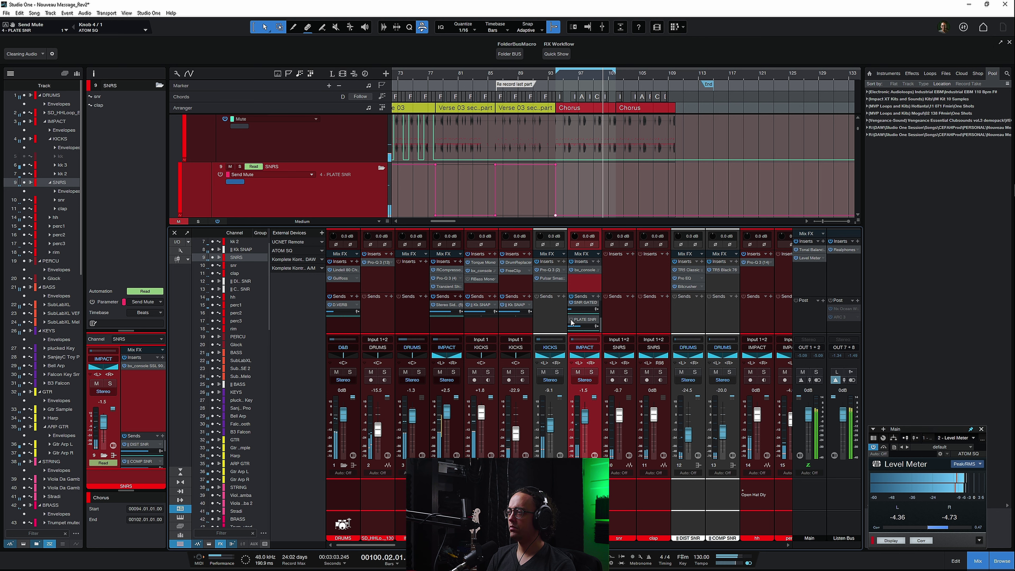
{"action": "left_click", "coordinate": [571, 319]}
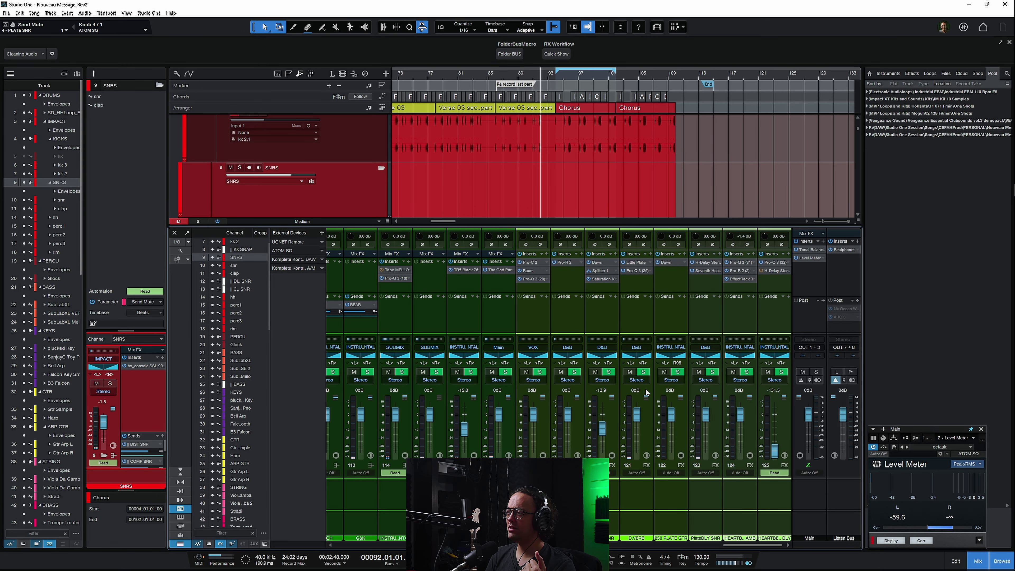
Insert the HLQSE plugin on the GTR bus after its existing MJUC and Pro-Q 3 inserts
{"action": "left_click_drag", "start_coordinate": [767, 544], "coordinate": [585, 554]}
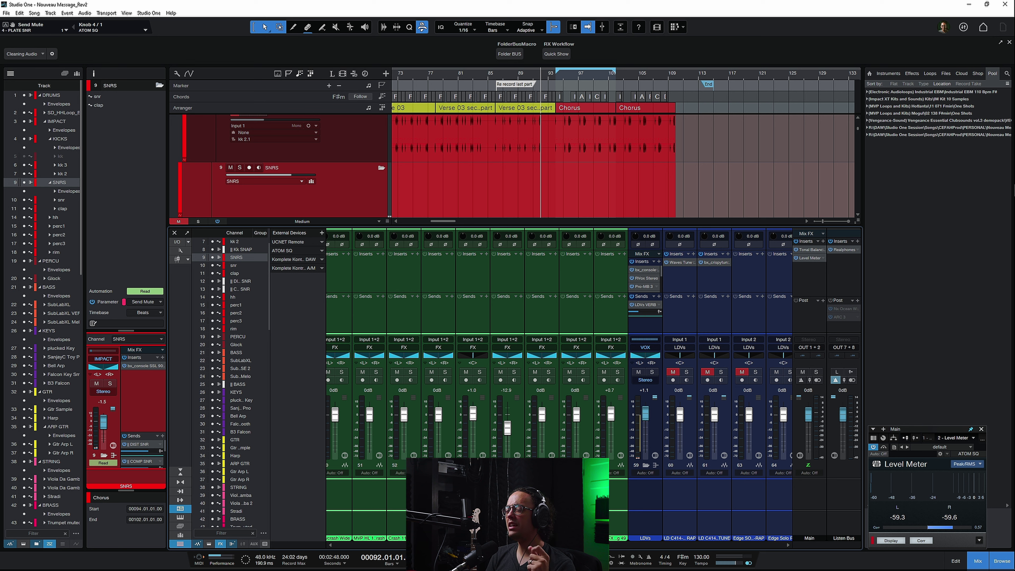
{"action": "left_click_drag", "start_coordinate": [586, 553], "coordinate": [483, 551]}
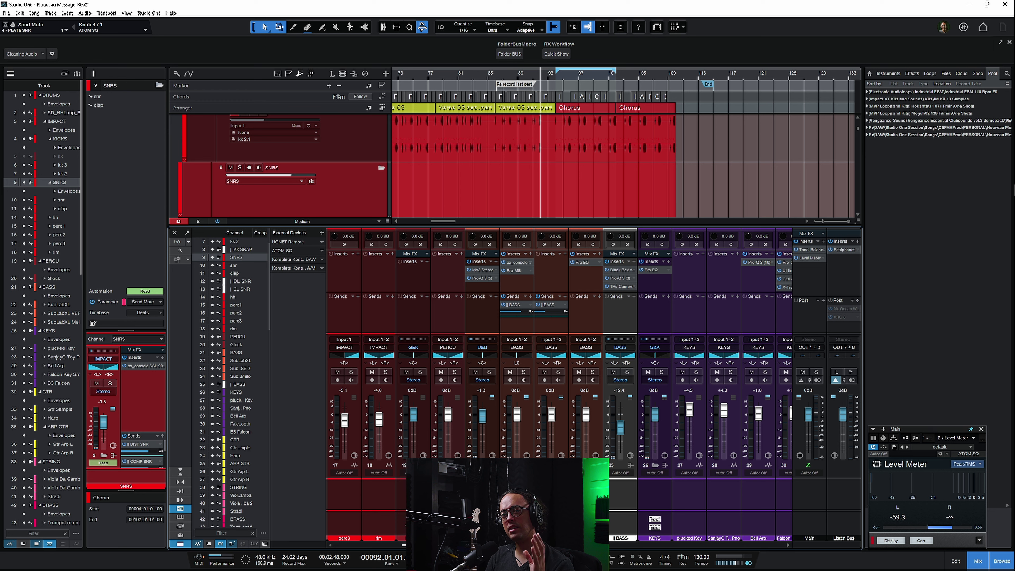
{"action": "left_click_drag", "start_coordinate": [483, 552], "coordinate": [367, 544]}
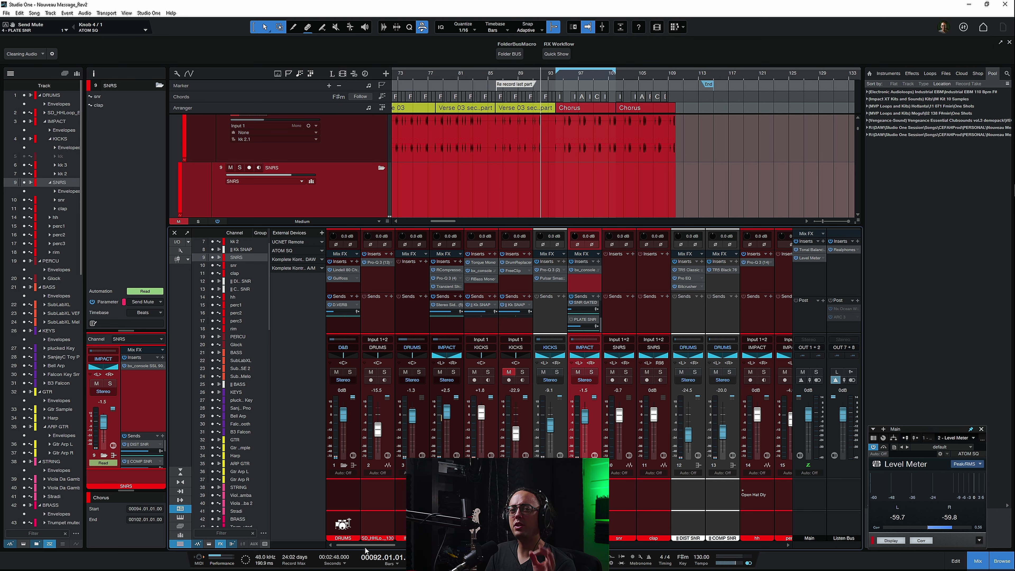
{"action": "left_click_drag", "start_coordinate": [365, 547], "coordinate": [479, 544]}
{"action": "left_click", "coordinate": [410, 261]}
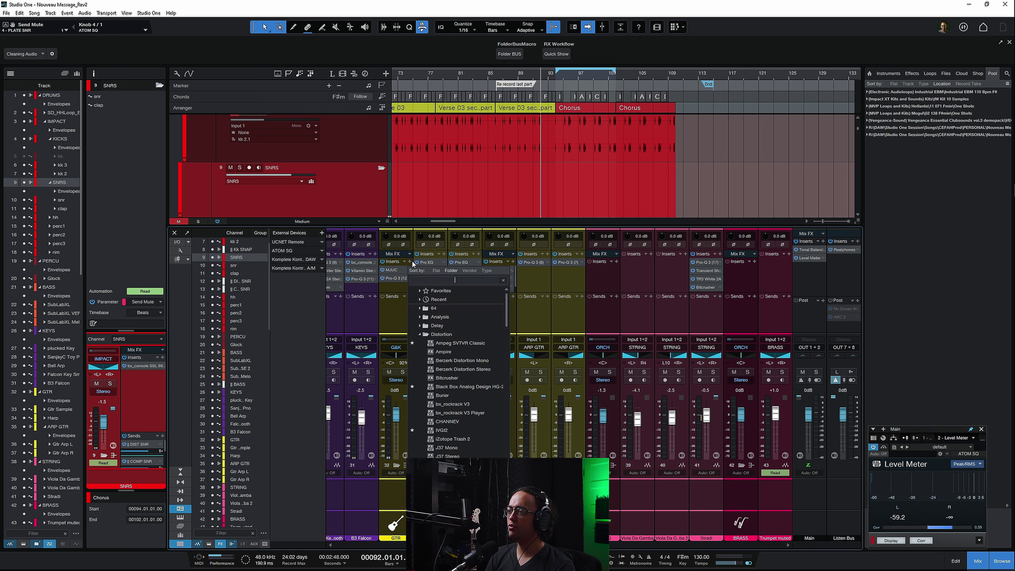
{"action": "type", "text": "hlq"}
{"action": "key", "text": "Return"}
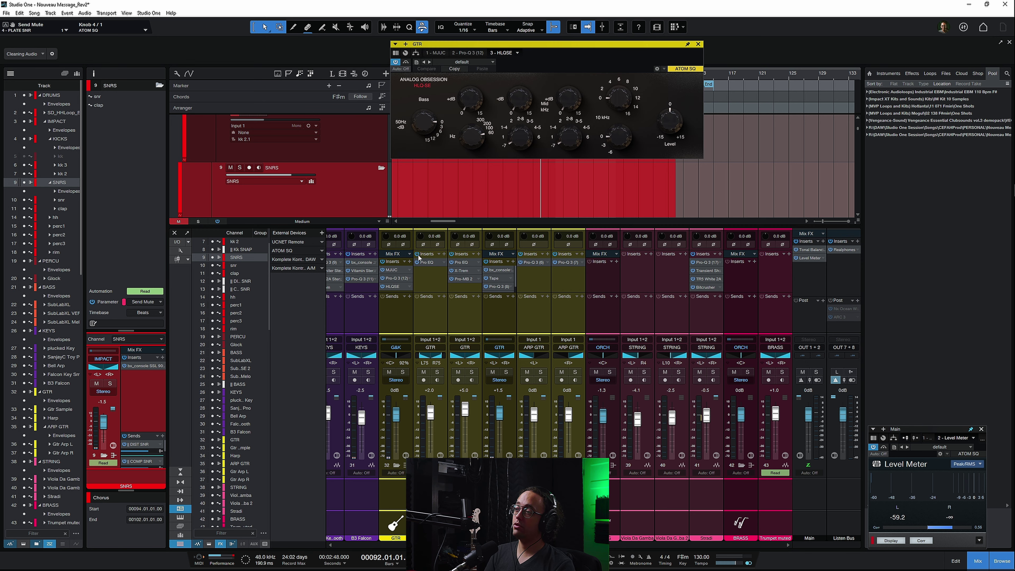
Solo the GTR bus and play the looped chorus, comparing HLQSE bypassed and active
{"action": "left_click", "coordinate": [400, 315]}
{"action": "key", "text": "s"}
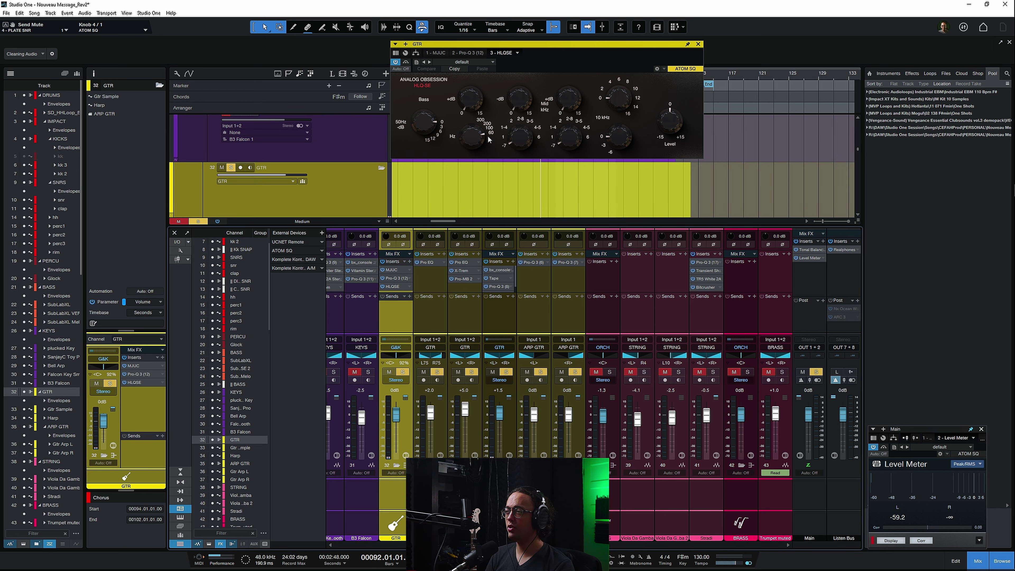
{"action": "left_click", "coordinate": [406, 63]}
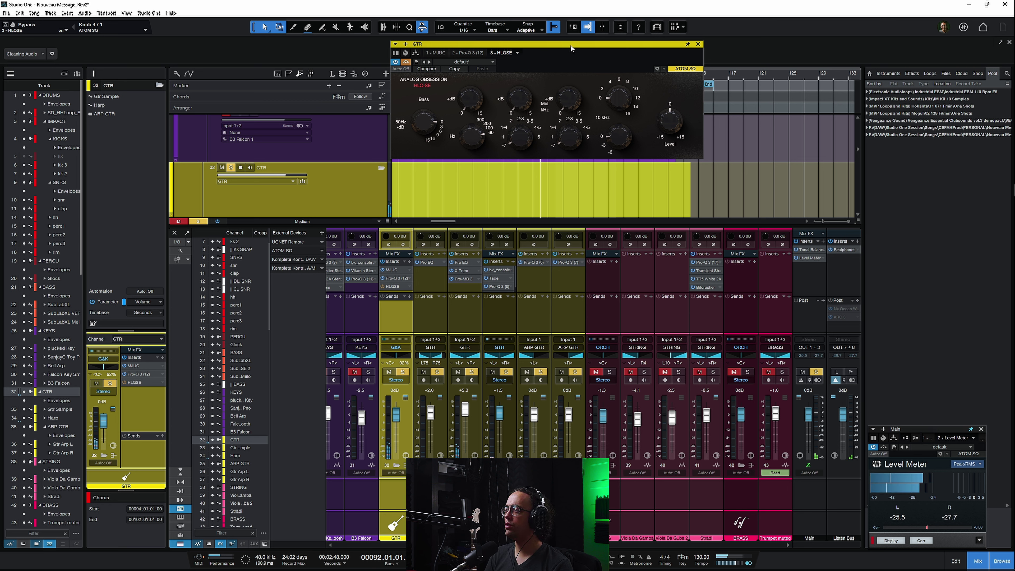
{"action": "left_click_drag", "start_coordinate": [570, 45], "coordinate": [644, 160]}
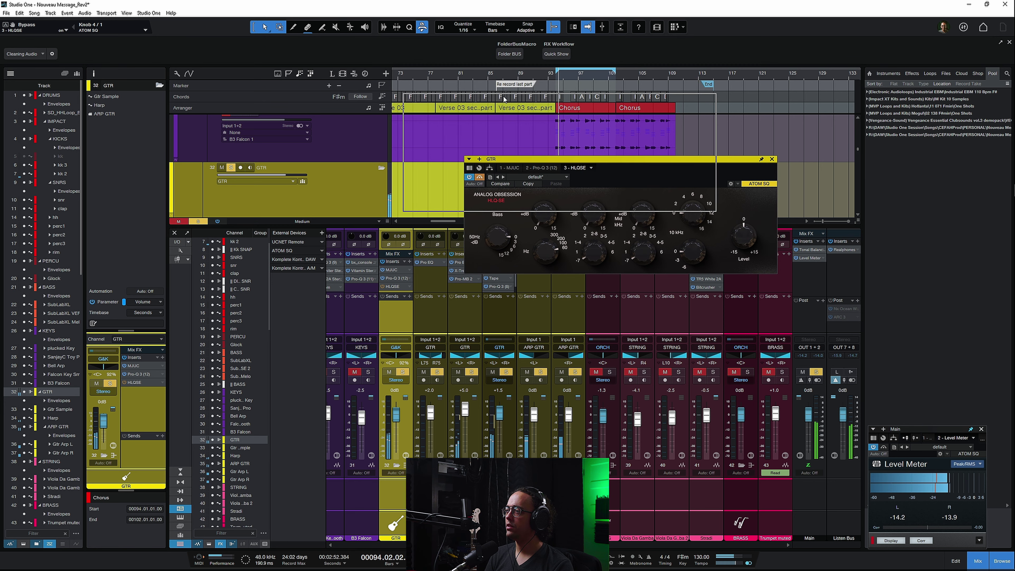
{"action": "left_click_drag", "start_coordinate": [504, 99], "coordinate": [504, 99]}
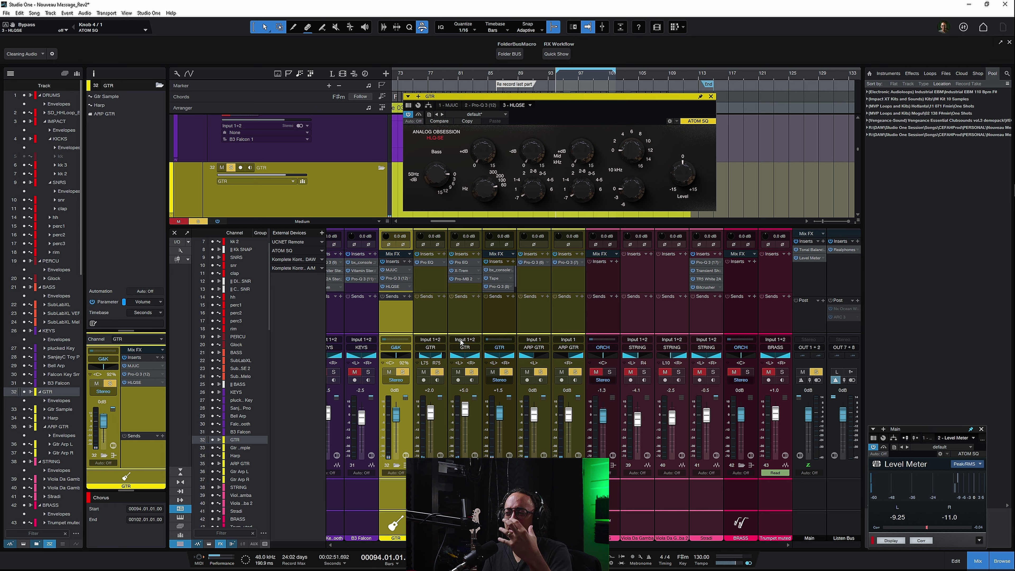
Unsolo the GTR bus and compare HLQSE bypassed and active in the full mix during chorus playback
{"action": "key", "text": "s"}
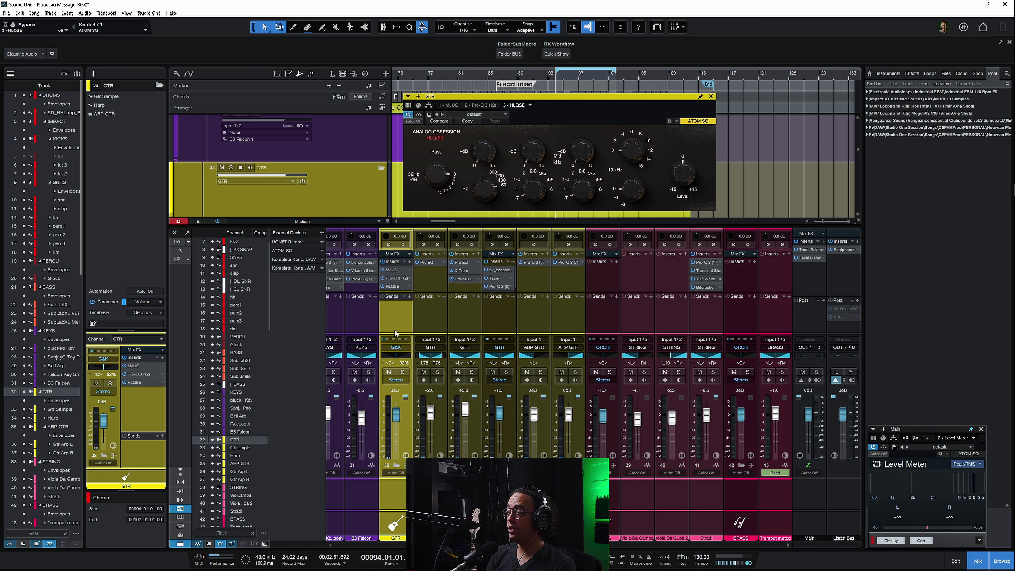
{"action": "key", "text": "space"}
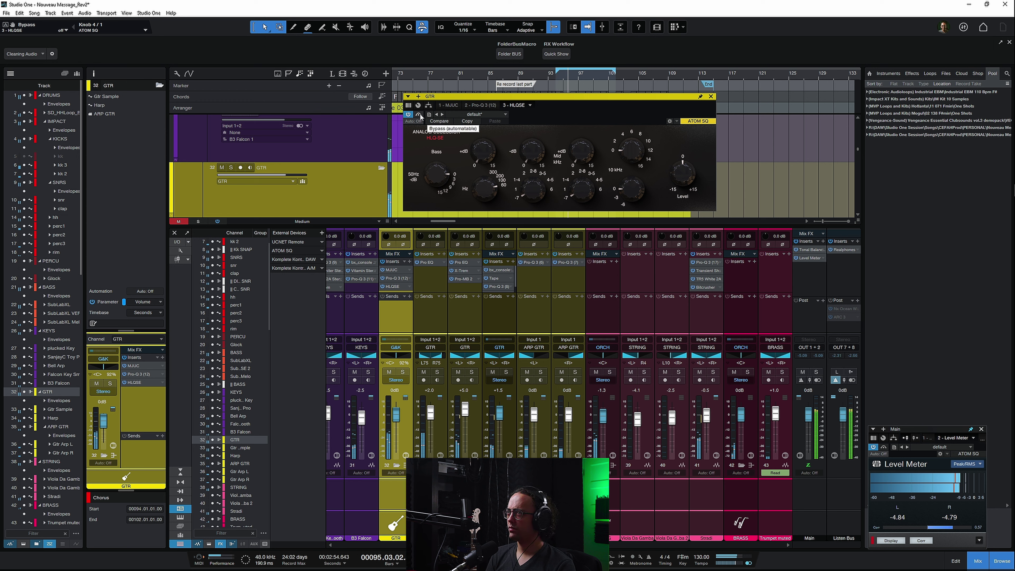
{"action": "left_click", "coordinate": [418, 115]}
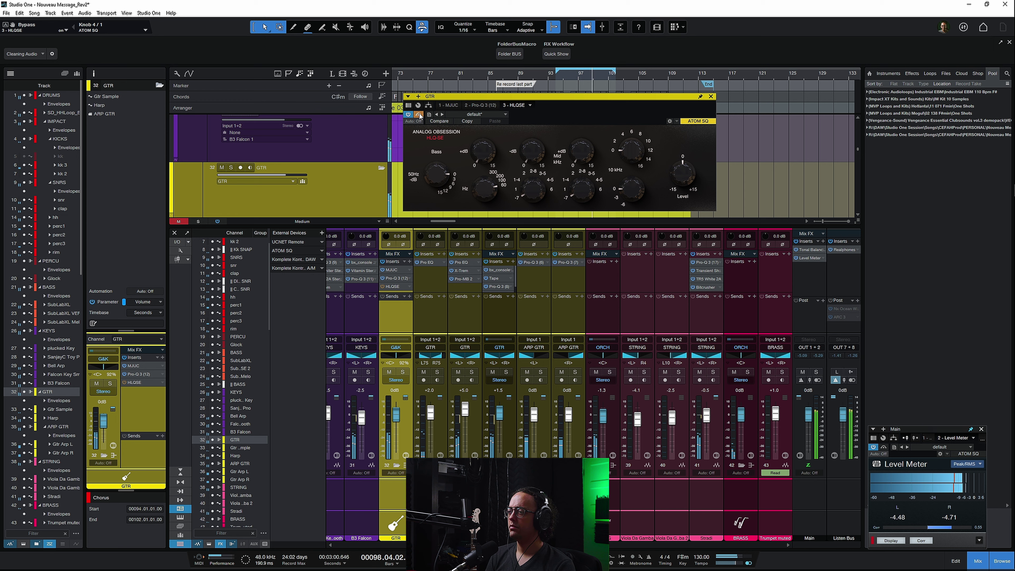
{"action": "left_click", "coordinate": [418, 115]}
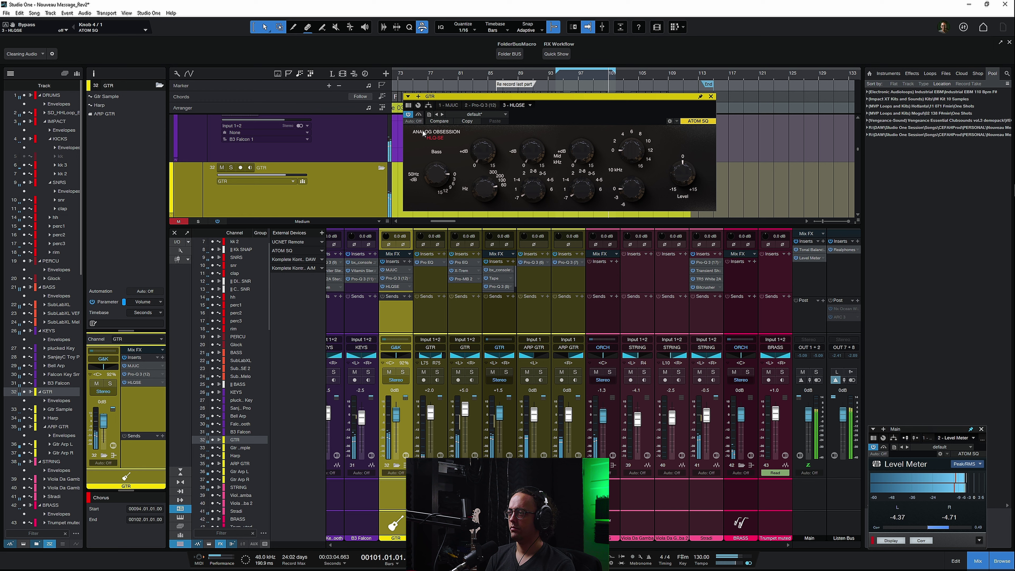
Try a lower 50 Hz bass setting on HLQSE, stop playback, and remove the plugin from the GTR bus
{"action": "left_click_drag", "start_coordinate": [438, 176], "coordinate": [438, 195]}
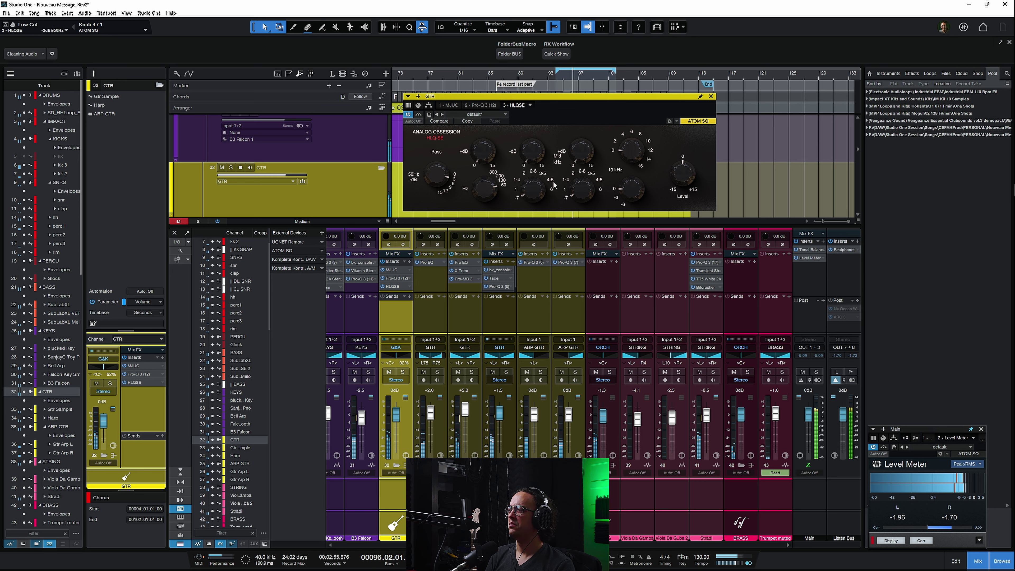
{"action": "key", "text": "space"}
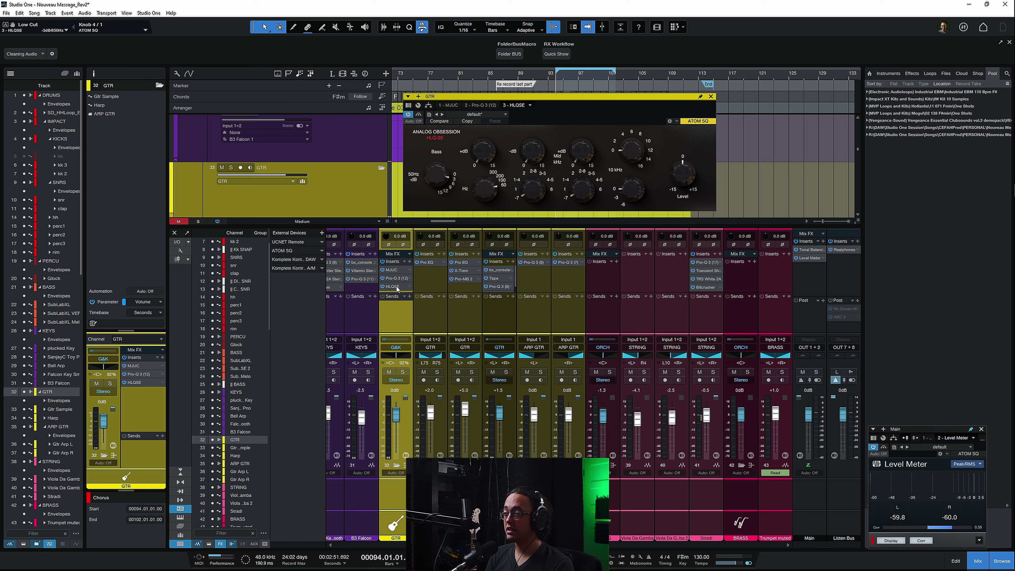
{"action": "left_click_drag", "start_coordinate": [391, 287], "coordinate": [439, 298]}
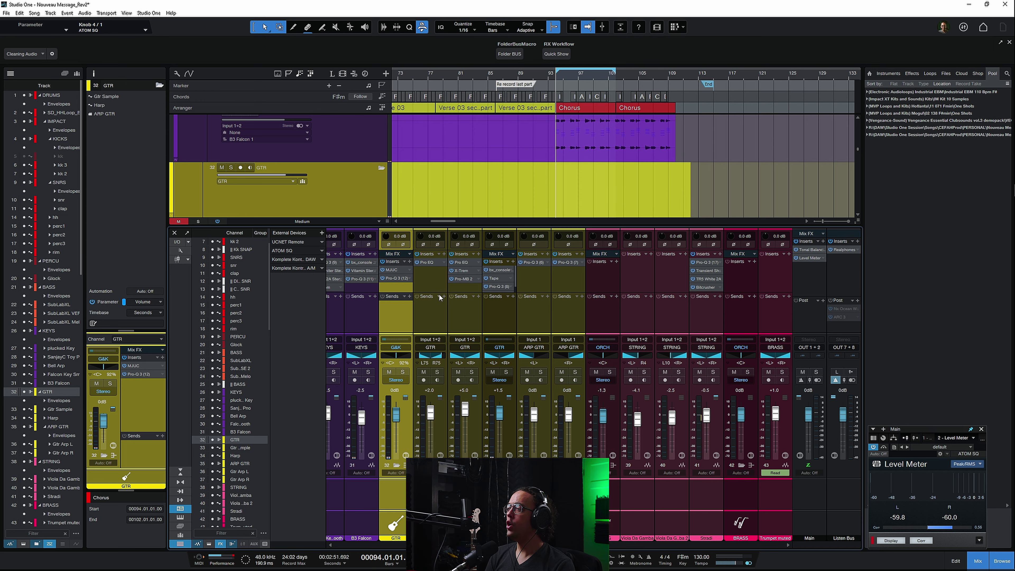
Open the Lindell 69 Channel plugin inserted on the CROWD 170R bus and place its window over the arrangement and mixer
{"action": "scroll", "coordinate": [606, 308], "scroll_direction": "right", "scroll_amount": 10}
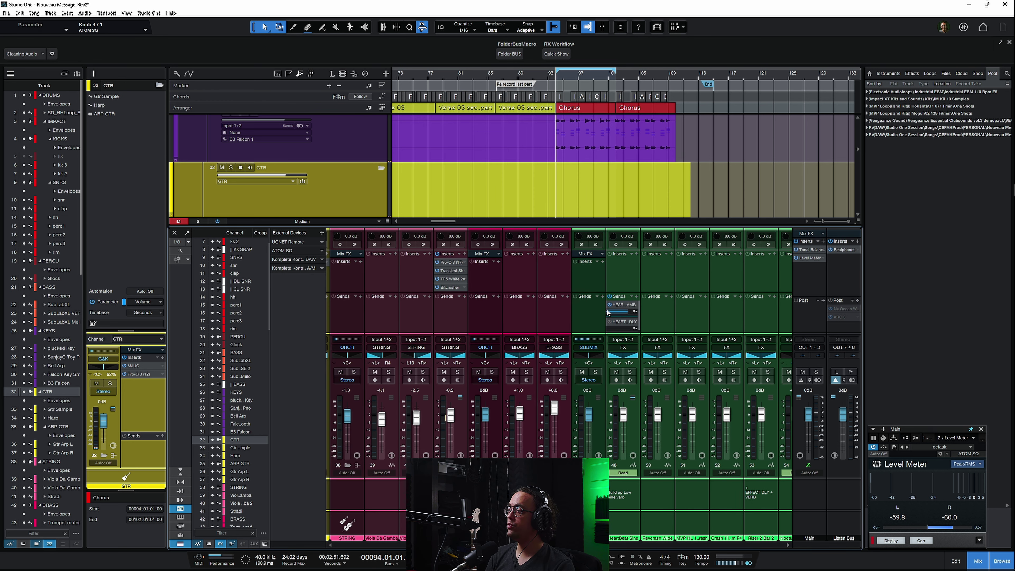
{"action": "scroll", "coordinate": [657, 282], "scroll_direction": "right", "scroll_amount": 3}
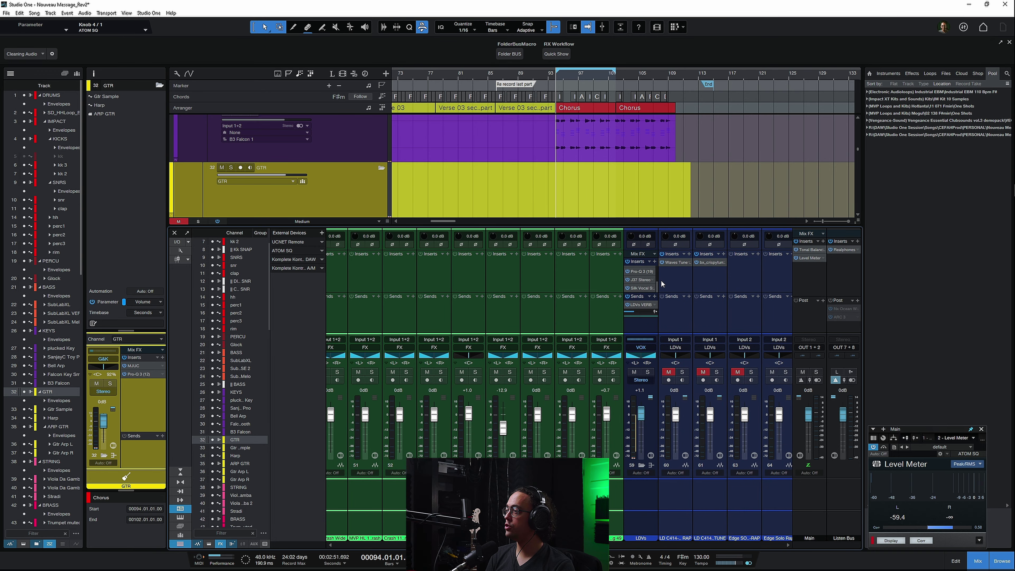
{"action": "scroll", "coordinate": [670, 279], "scroll_direction": "right", "scroll_amount": 10}
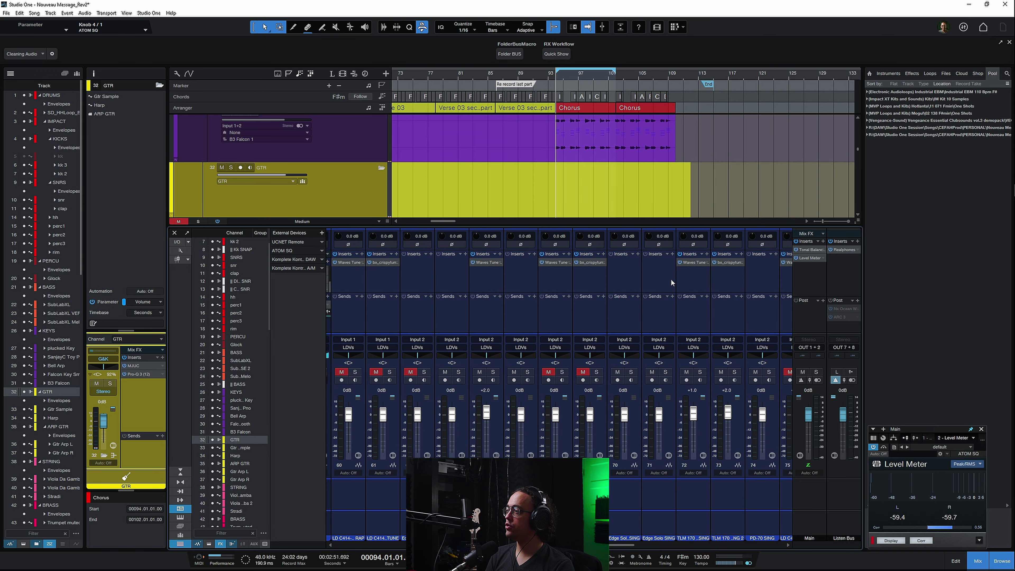
{"action": "left_click_drag", "start_coordinate": [614, 545], "coordinate": [639, 546]}
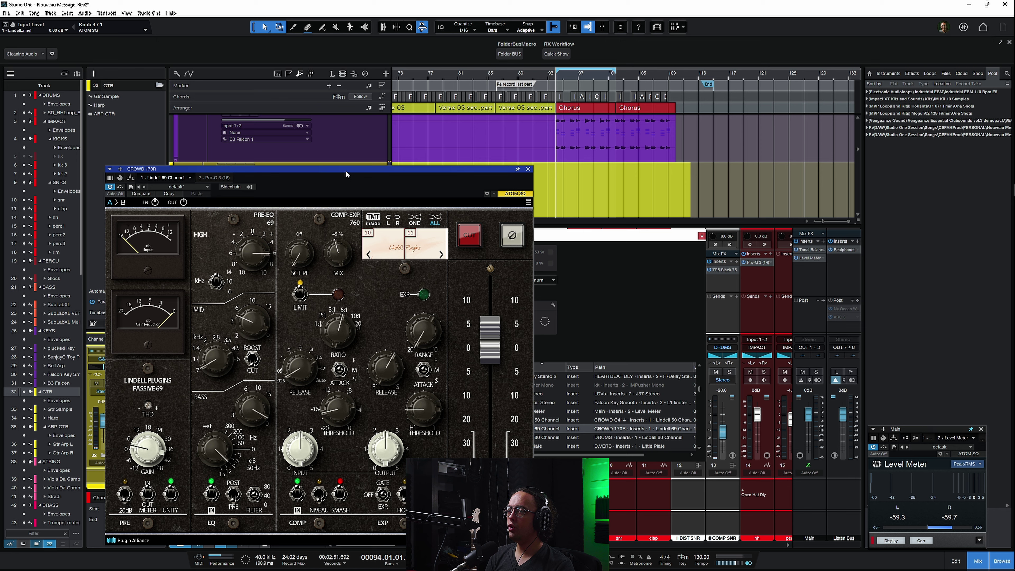
{"action": "left_click_drag", "start_coordinate": [345, 170], "coordinate": [557, 123]}
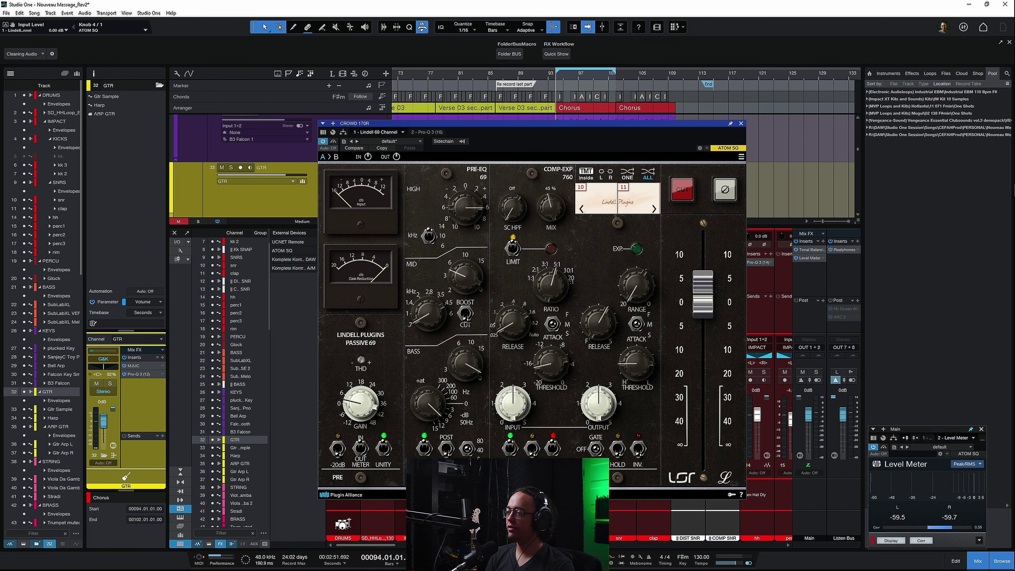
Locate the CROWD 170R channel in the mixer, select it and solo it with its Lindell 69 Channel window kept open
{"action": "left_click_drag", "start_coordinate": [394, 546], "coordinate": [609, 545]}
{"action": "left_click", "coordinate": [458, 538]}
{"action": "key", "text": "s"}
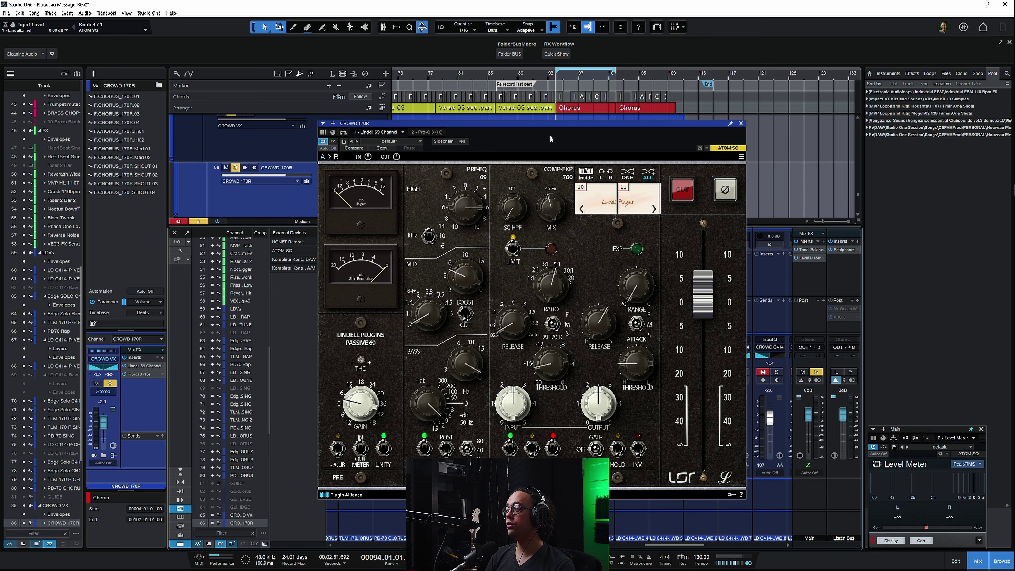
{"action": "left_click_drag", "start_coordinate": [565, 124], "coordinate": [547, 106]}
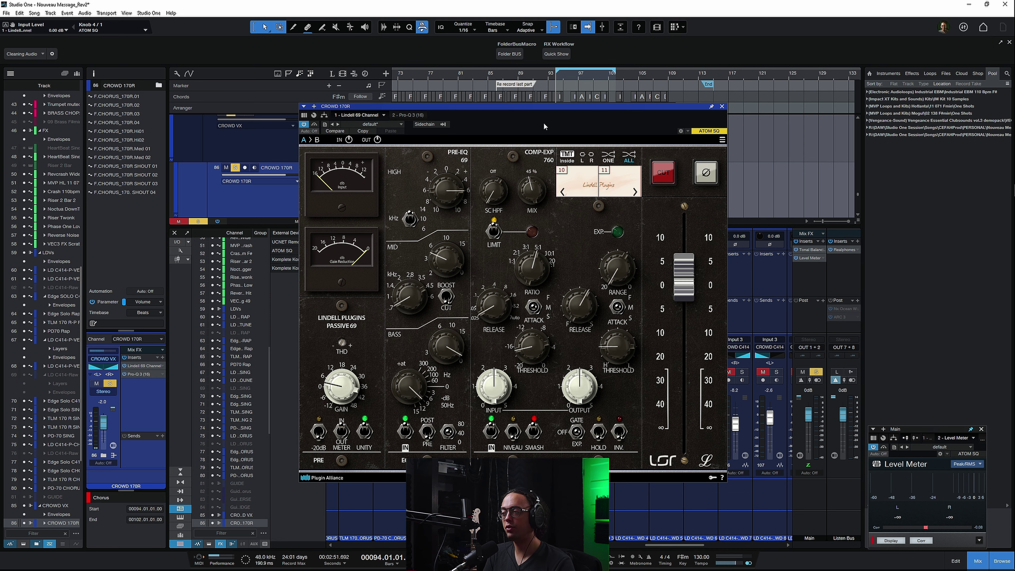
Compare the Lindell 69 Channel bypassed and active during chorus playback, set its compressor mix to 40 %, and close it
{"action": "key", "text": "space"}
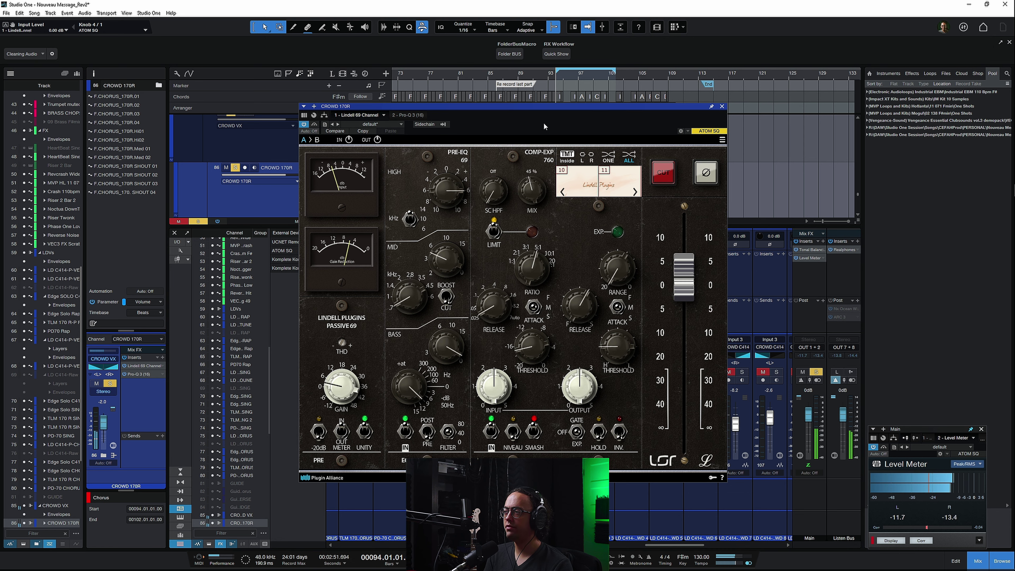
{"action": "left_click", "coordinate": [313, 124]}
{"action": "key", "text": "space"}
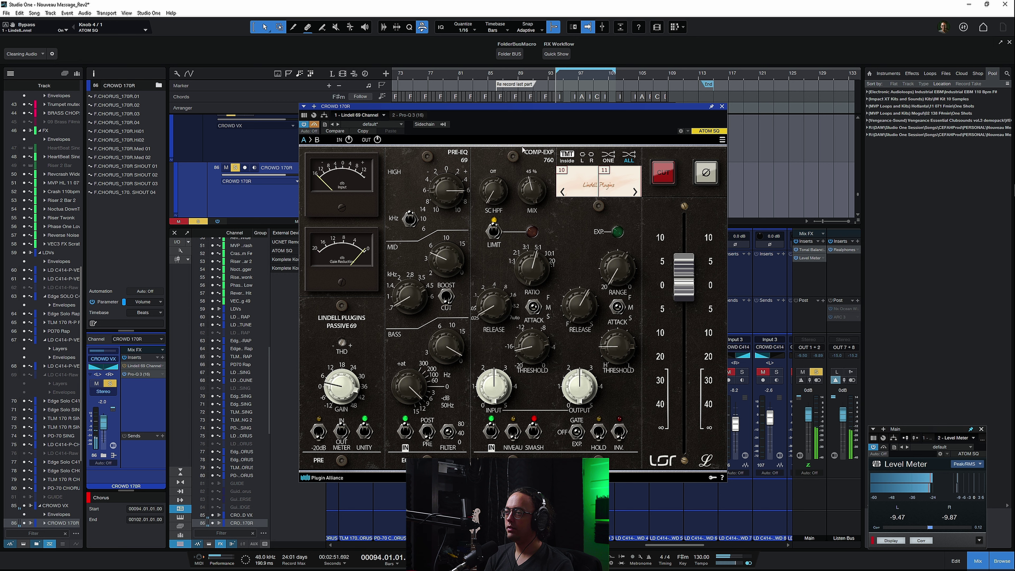
{"action": "key", "text": "space"}
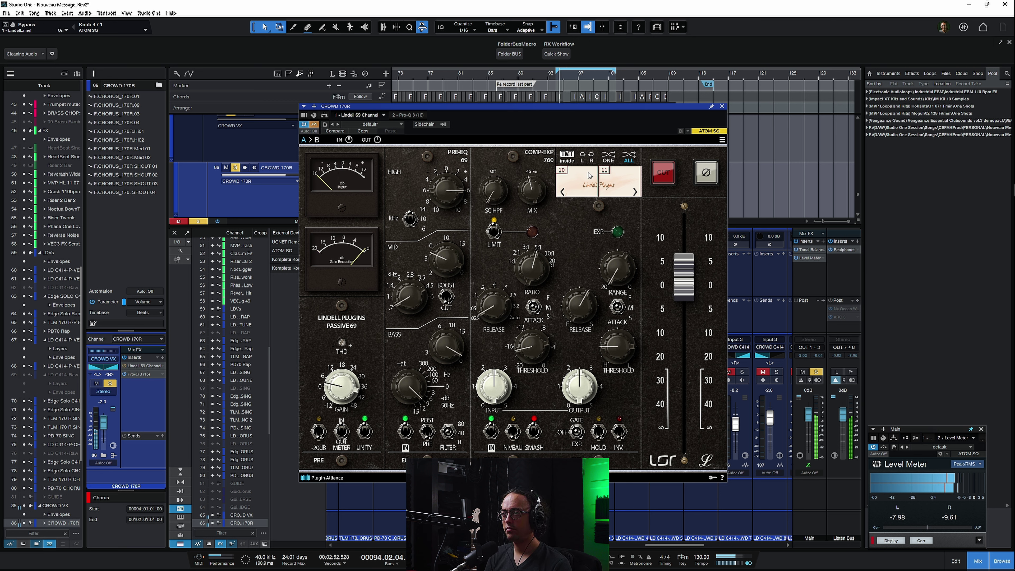
{"action": "left_click", "coordinate": [314, 123]}
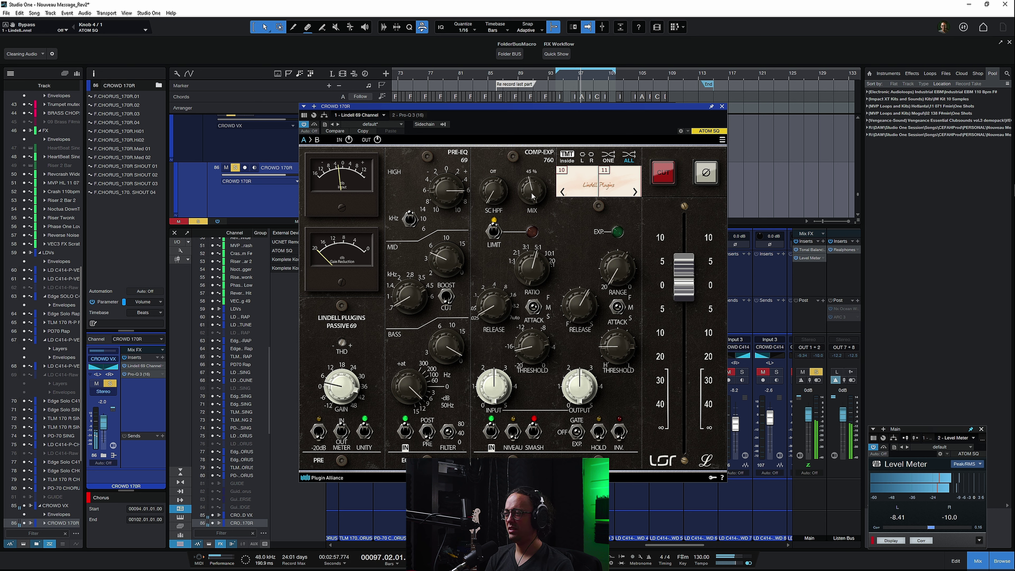
{"action": "mouse_move", "coordinate": [531, 196]}
{"action": "left_mouse_down"}
{"action": "mouse_move", "coordinate": [540, 119]}
{"action": "mouse_move", "coordinate": [534, 201]}
{"action": "left_mouse_up"}
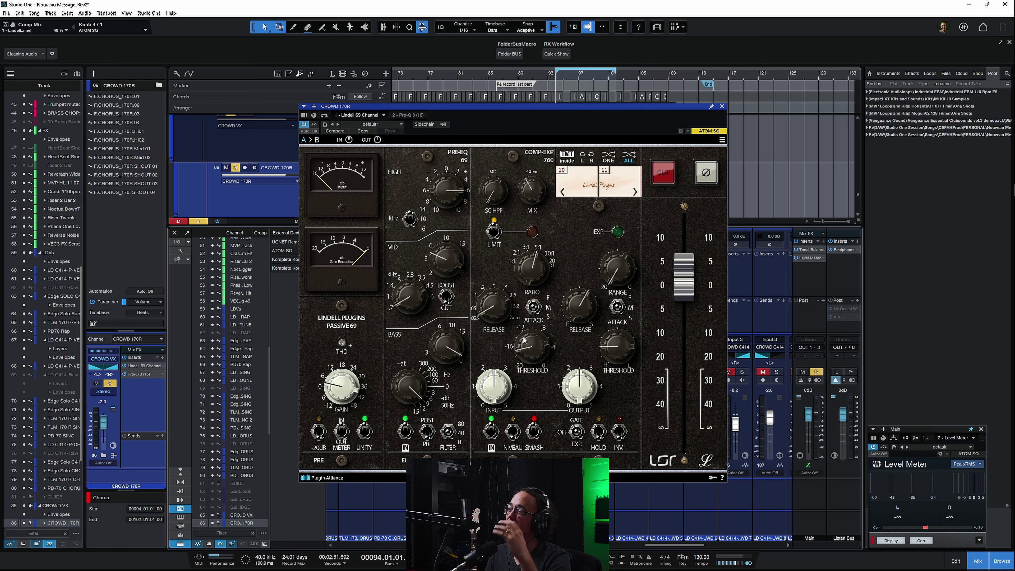
{"action": "left_click", "coordinate": [721, 106]}
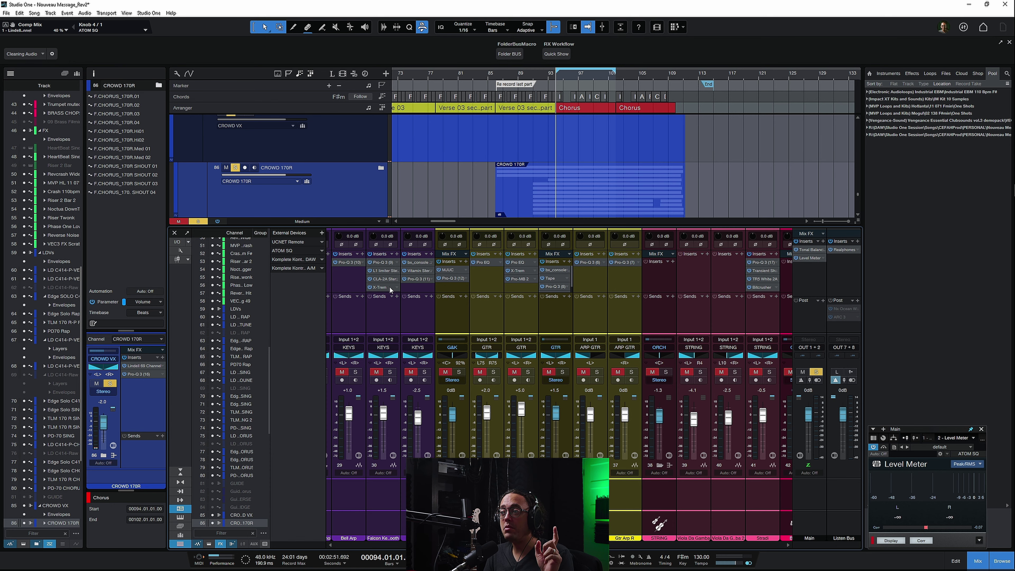
Inspect the X-Trem insert on Falcon Key Smooth and the Bitcrusher insert on the Stradi channel, closing each one after viewing
{"action": "left_click", "coordinate": [389, 286]}
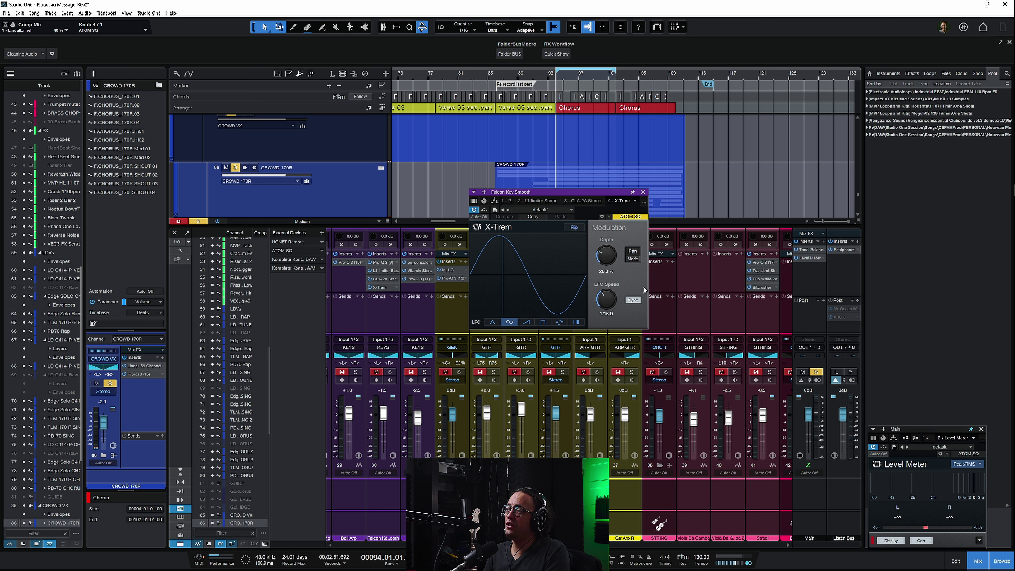
{"action": "left_click", "coordinate": [643, 193]}
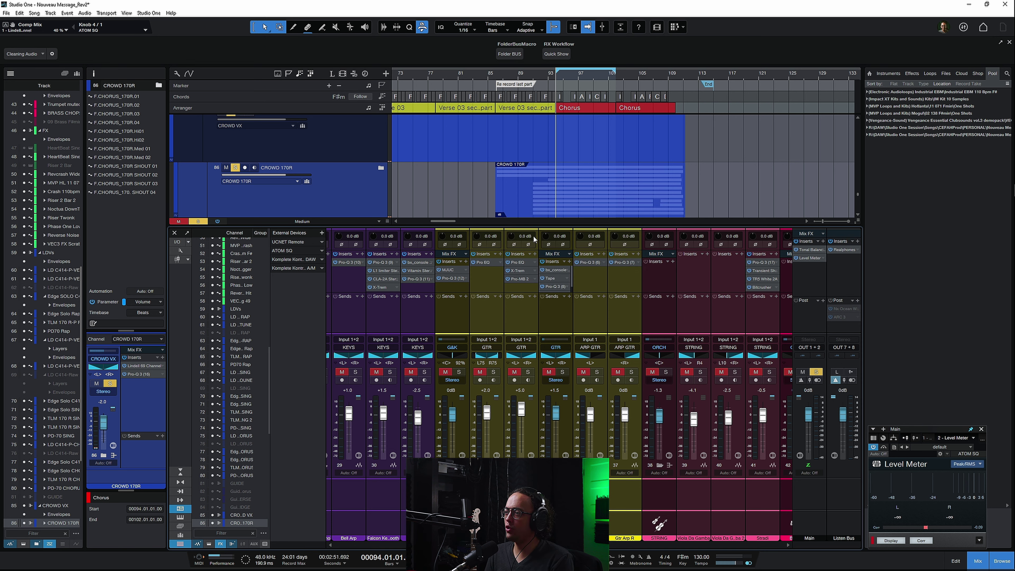
{"action": "left_click_drag", "start_coordinate": [467, 544], "coordinate": [494, 544]}
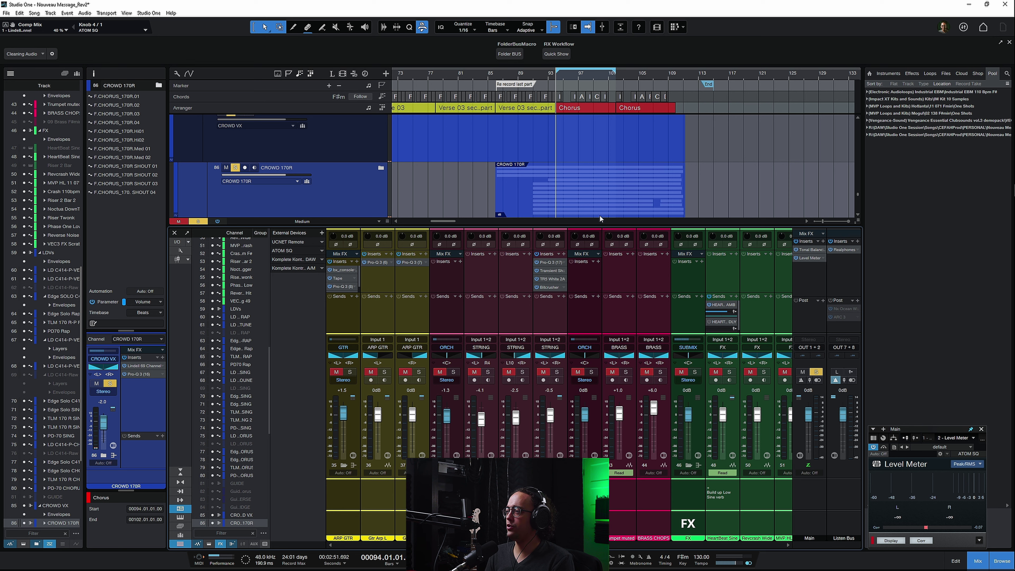
{"action": "left_click", "coordinate": [549, 288]}
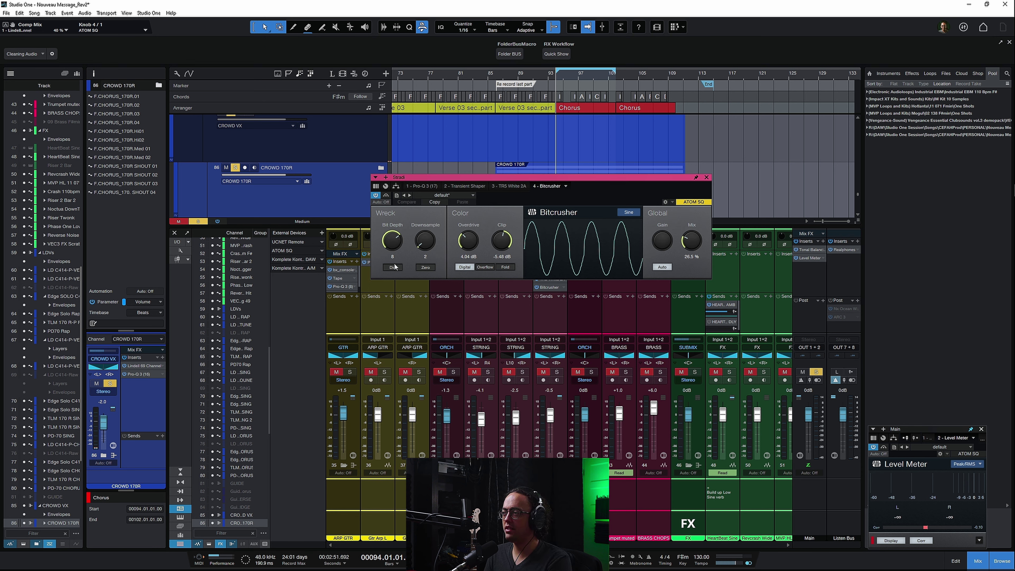
{"action": "left_click", "coordinate": [706, 177]}
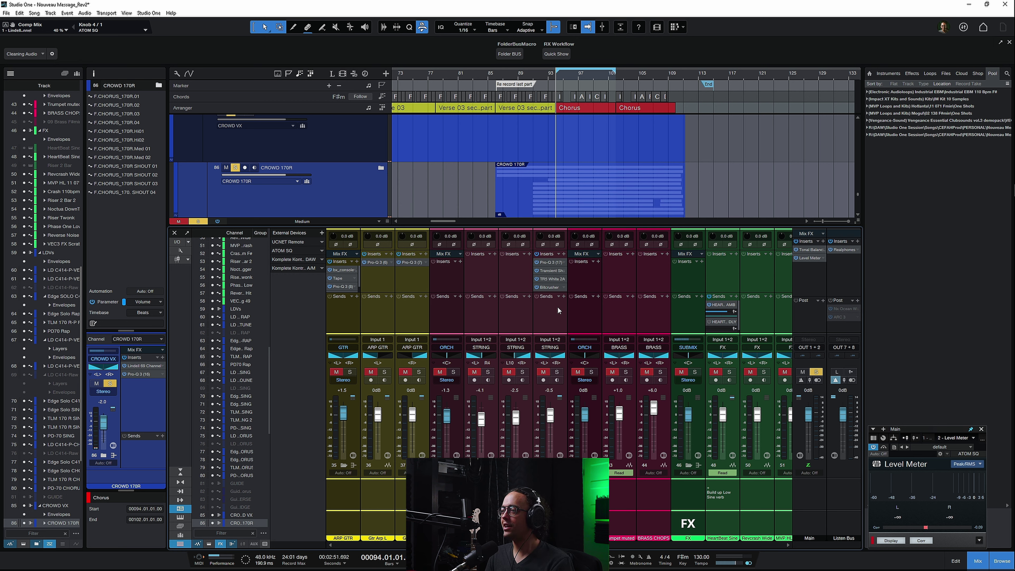
Bring the reverb and delay FX channels at the far end of the mixer into view
{"action": "left_click_drag", "start_coordinate": [465, 545], "coordinate": [756, 560]}
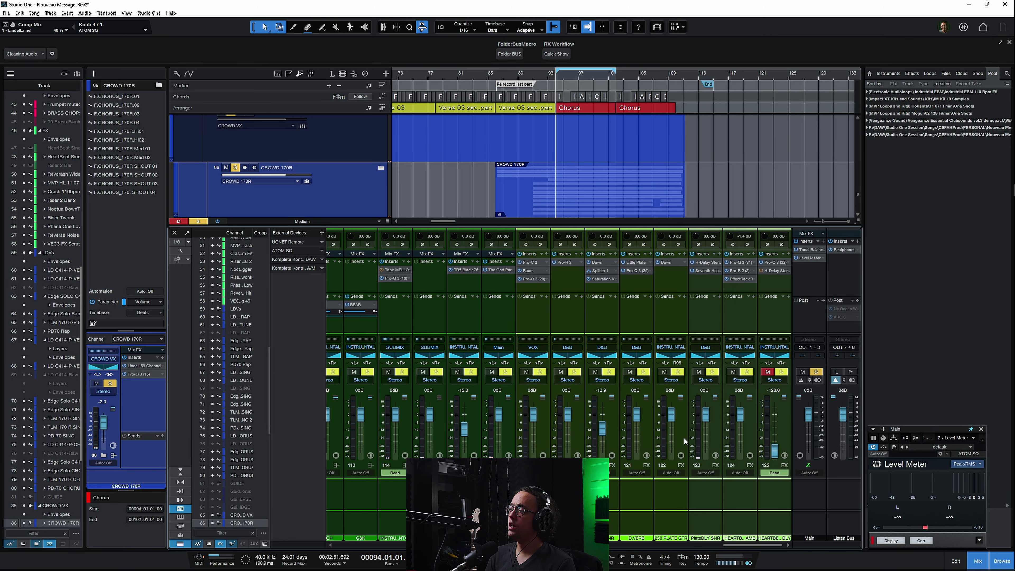